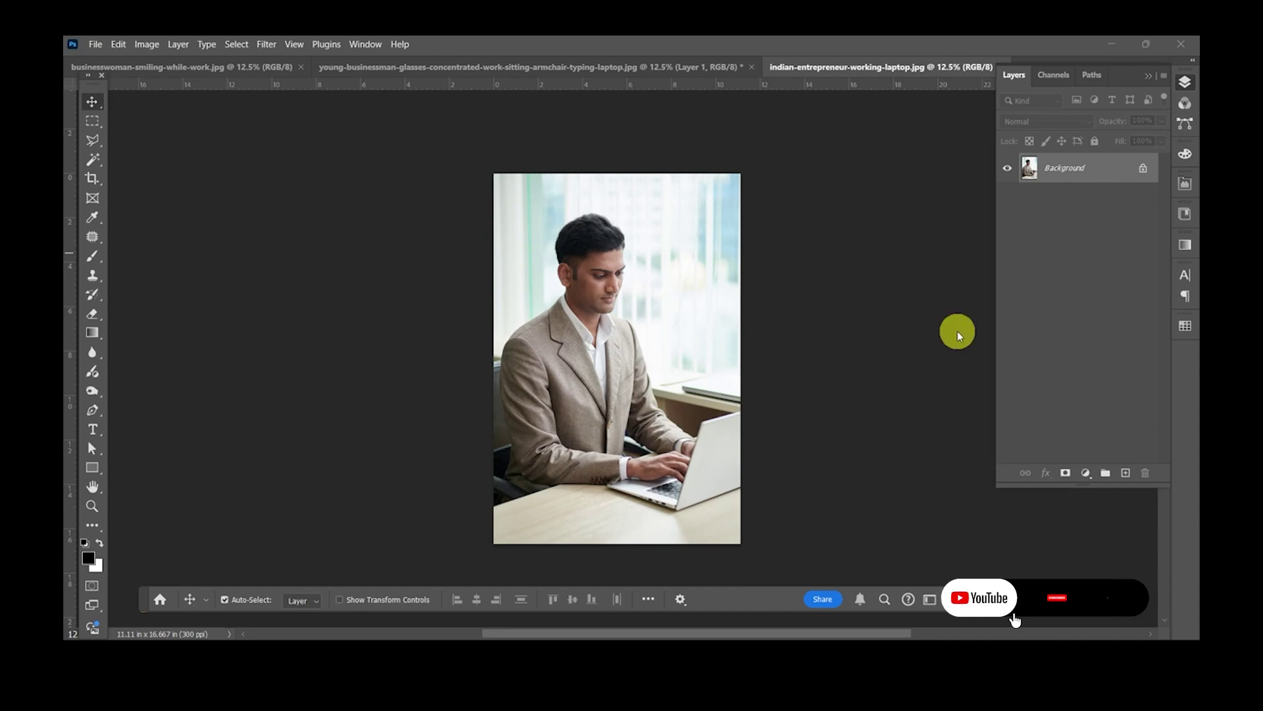
Step: Unlock the Background layer and enlarge the canvas by a relative 20 inches in width and 7 inches in height
click(1142, 170)
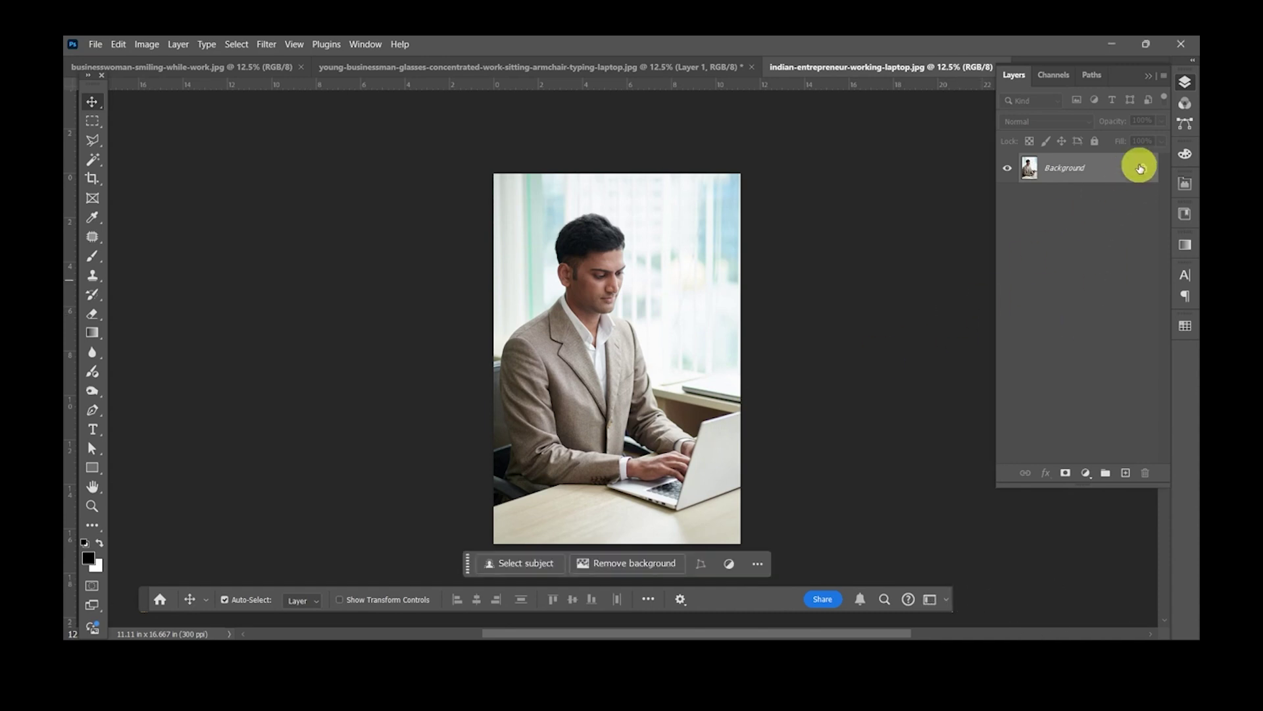
click(1141, 168)
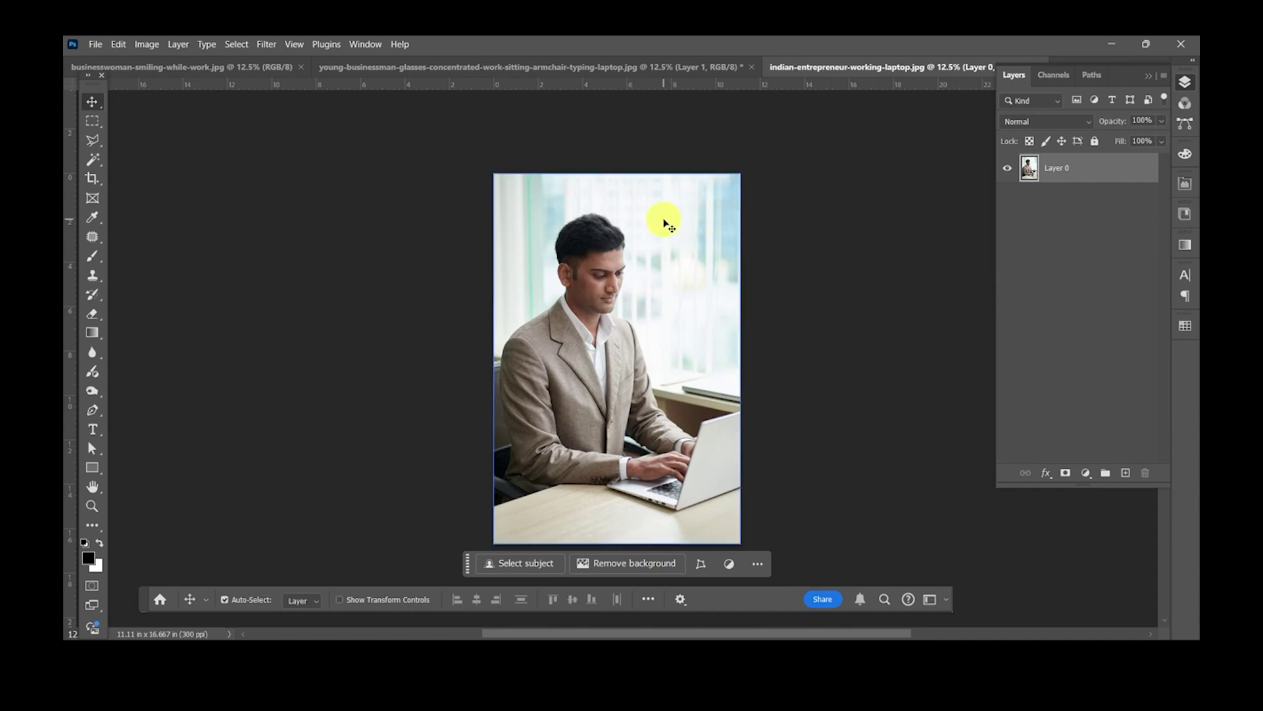
click(146, 44)
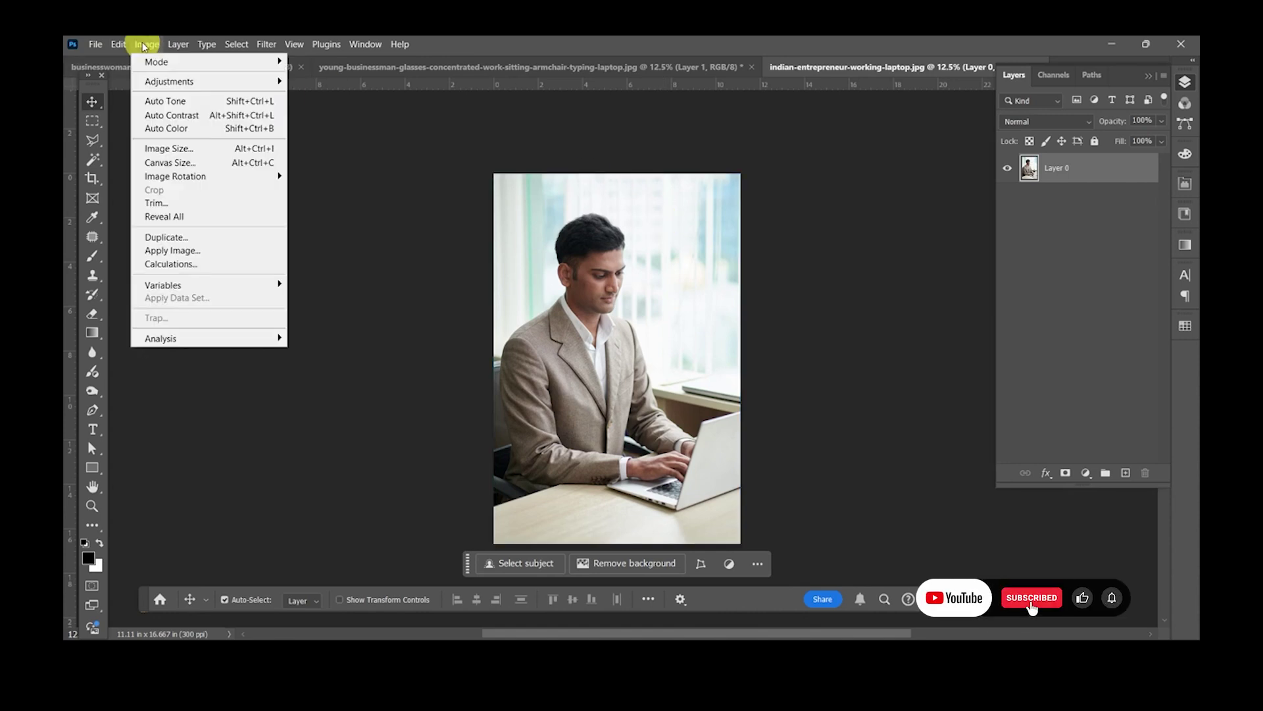
click(185, 162)
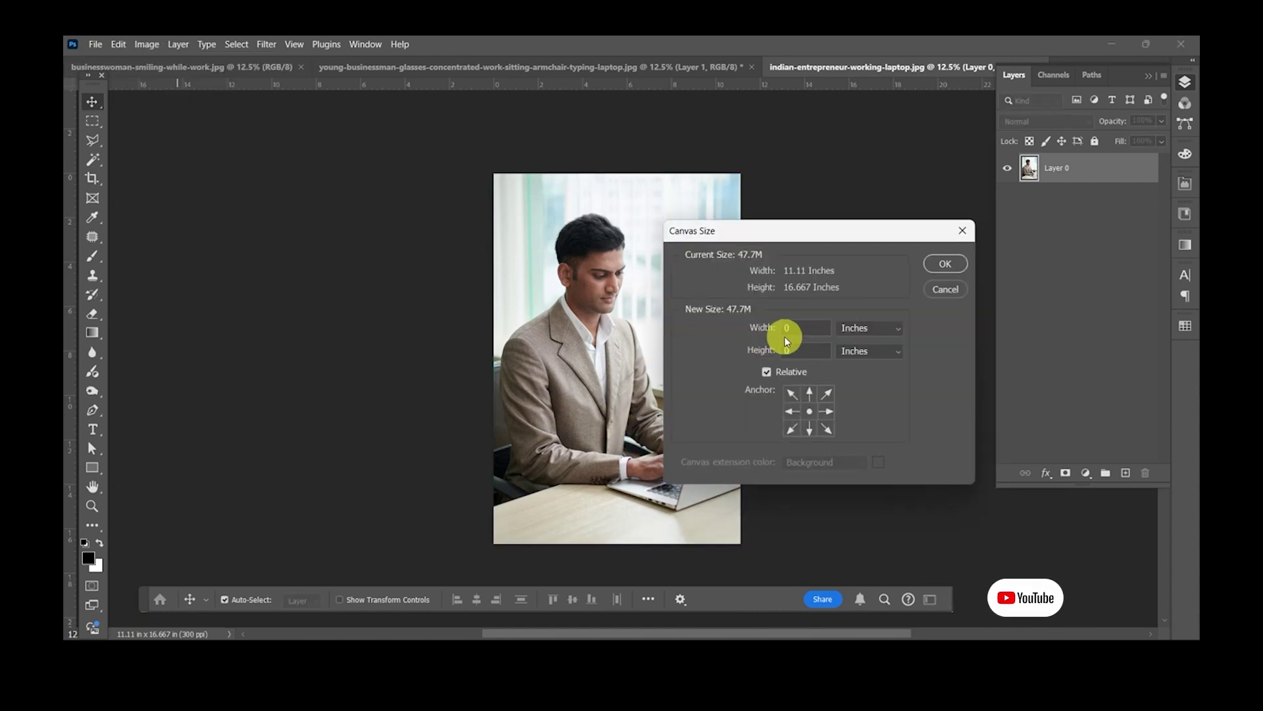
double_click(789, 327)
text(20)
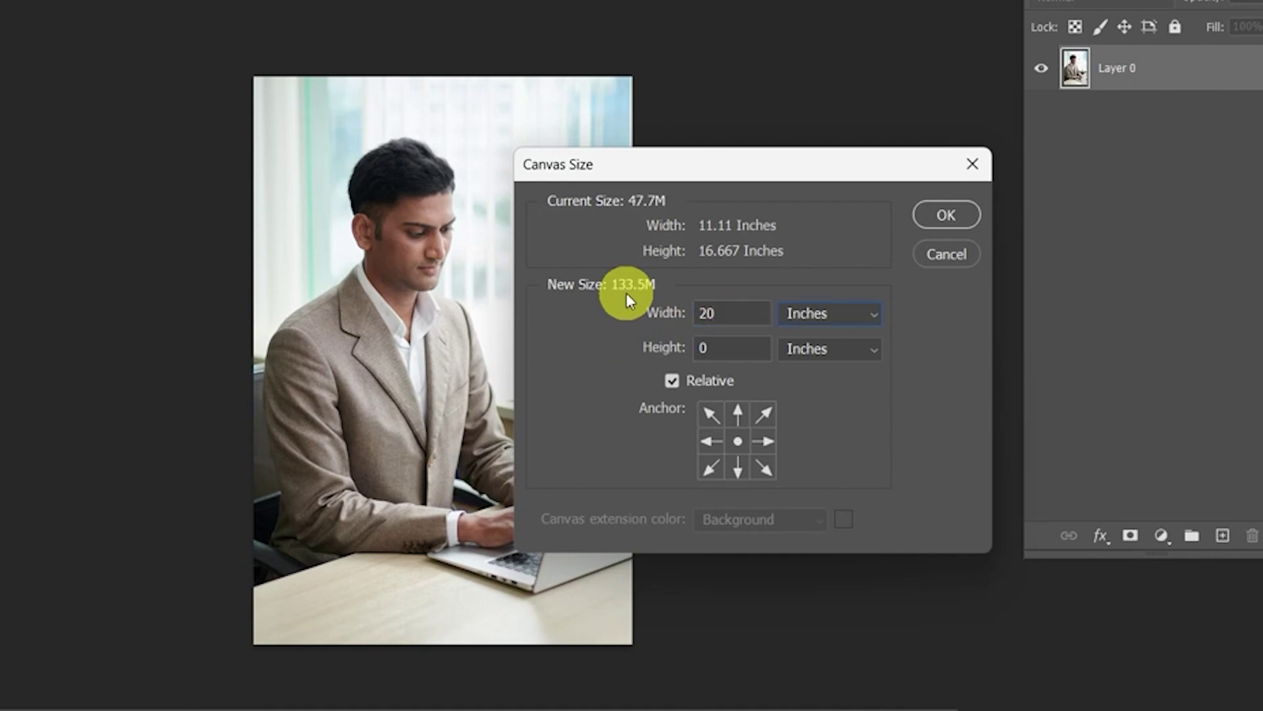
key(Tab)
text(10)
text(7)
click(940, 222)
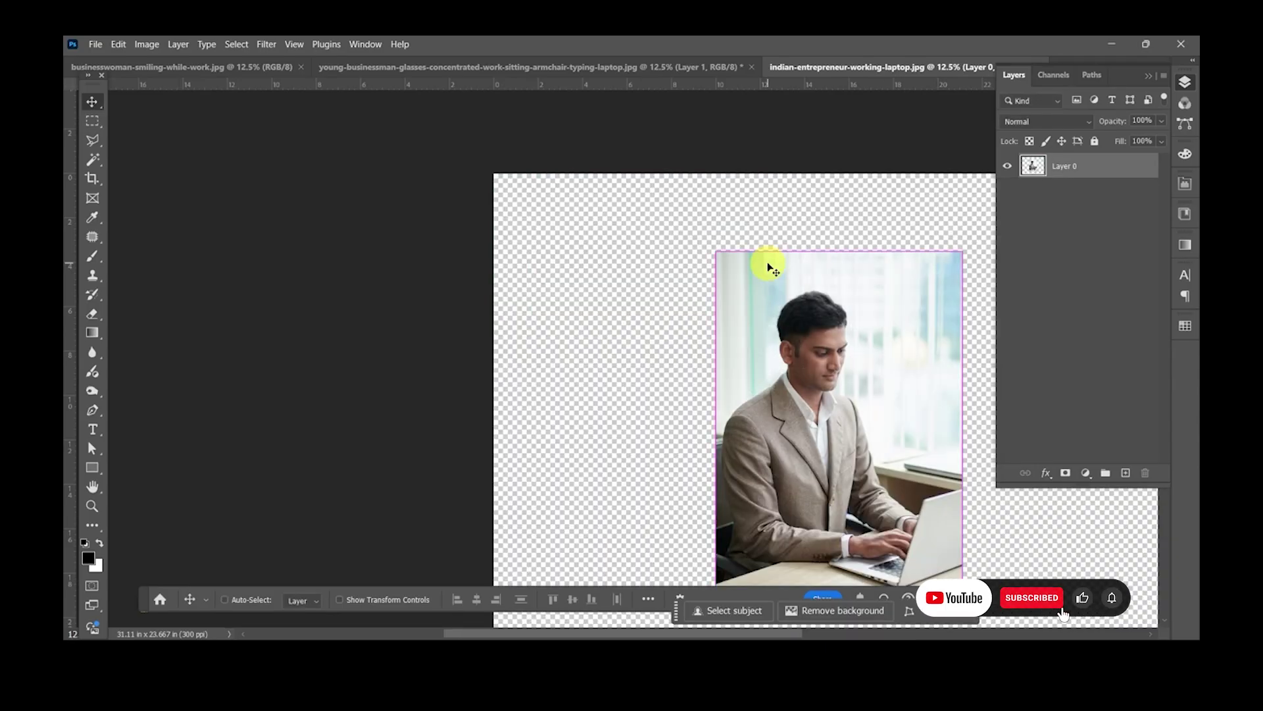
Step: Load the outline of the Layer 0 photo as a selection and contract it by 40 pixels
key(ctrl+0)
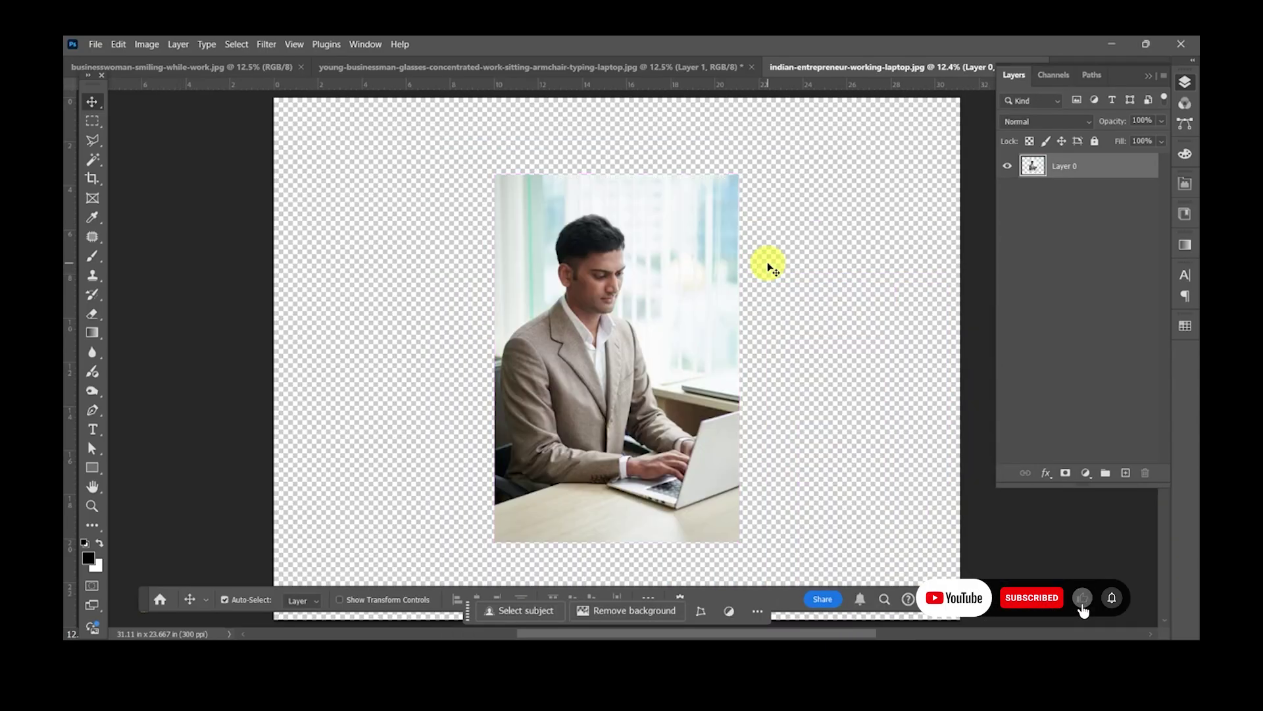
key(ctrl+minus)
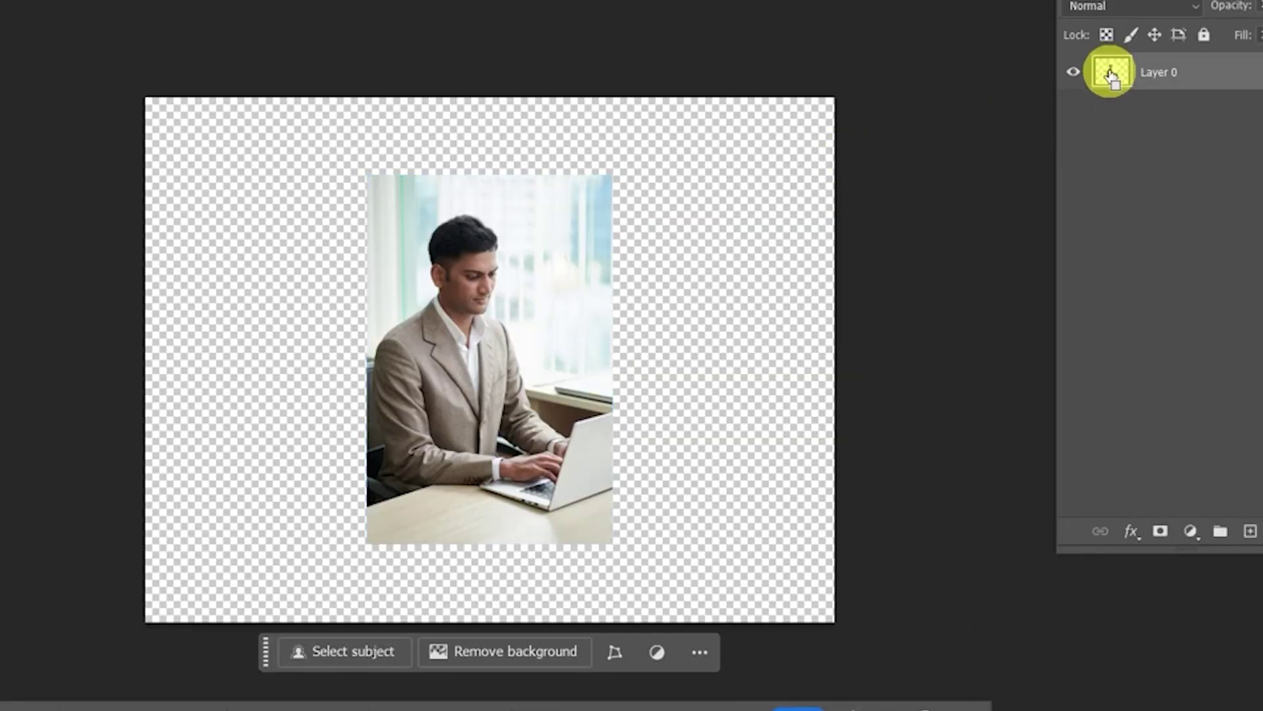
ctrl+click(1111, 74)
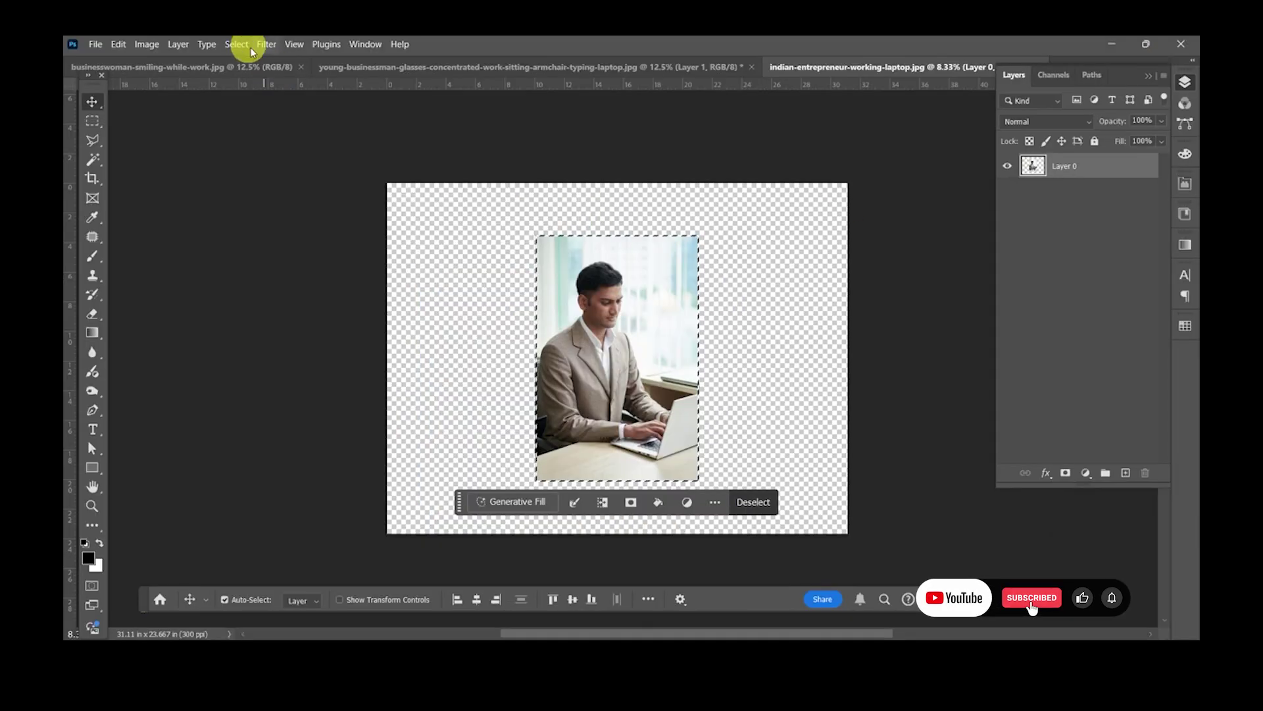
click(245, 46)
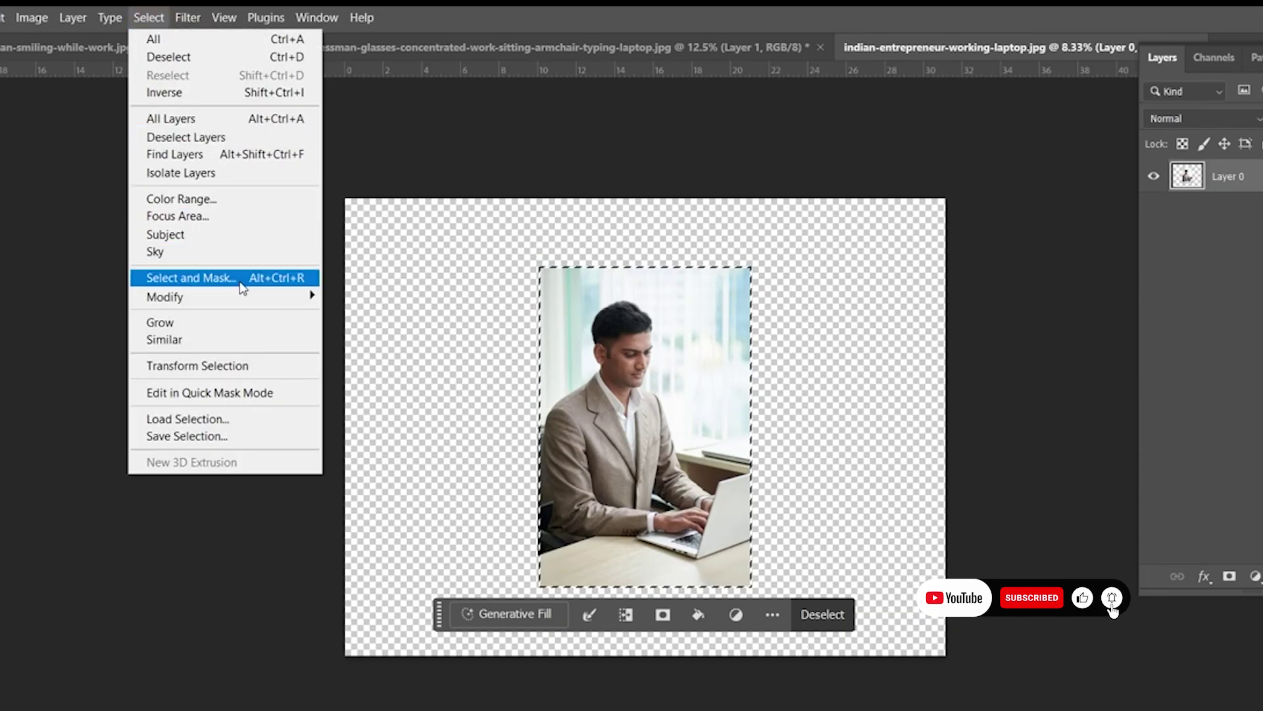
mouse_move(254, 299)
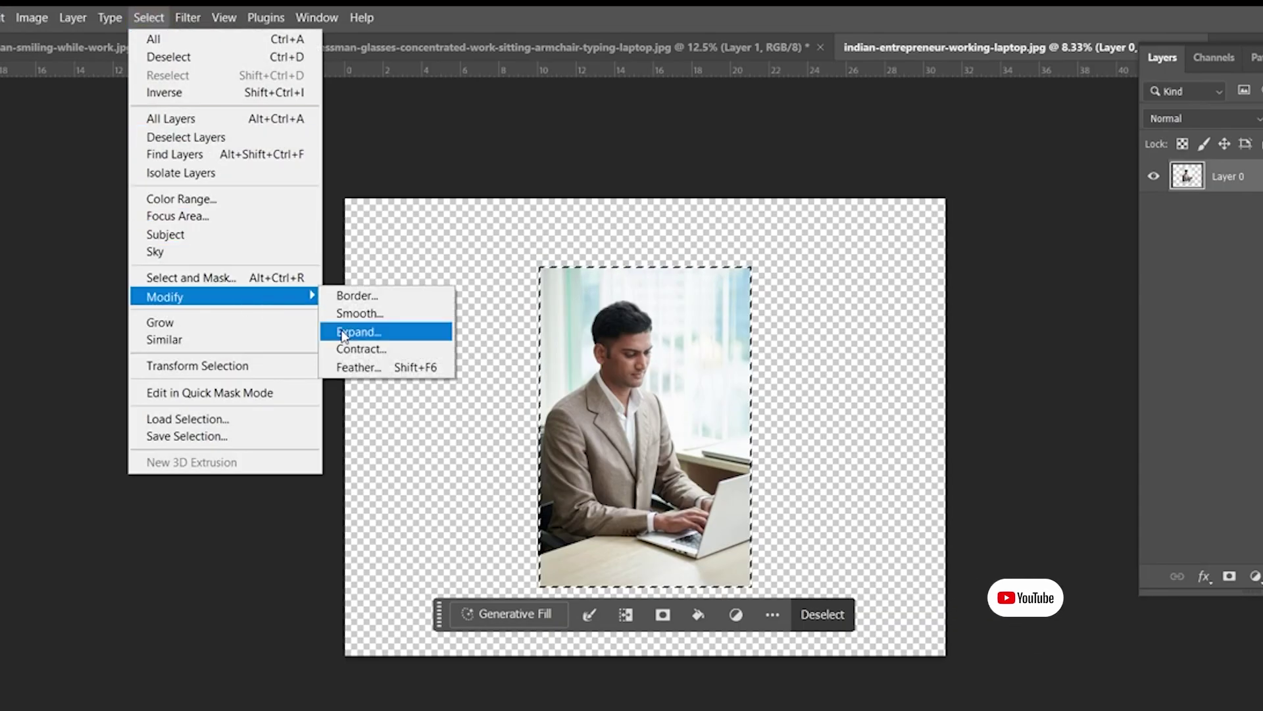
click(388, 349)
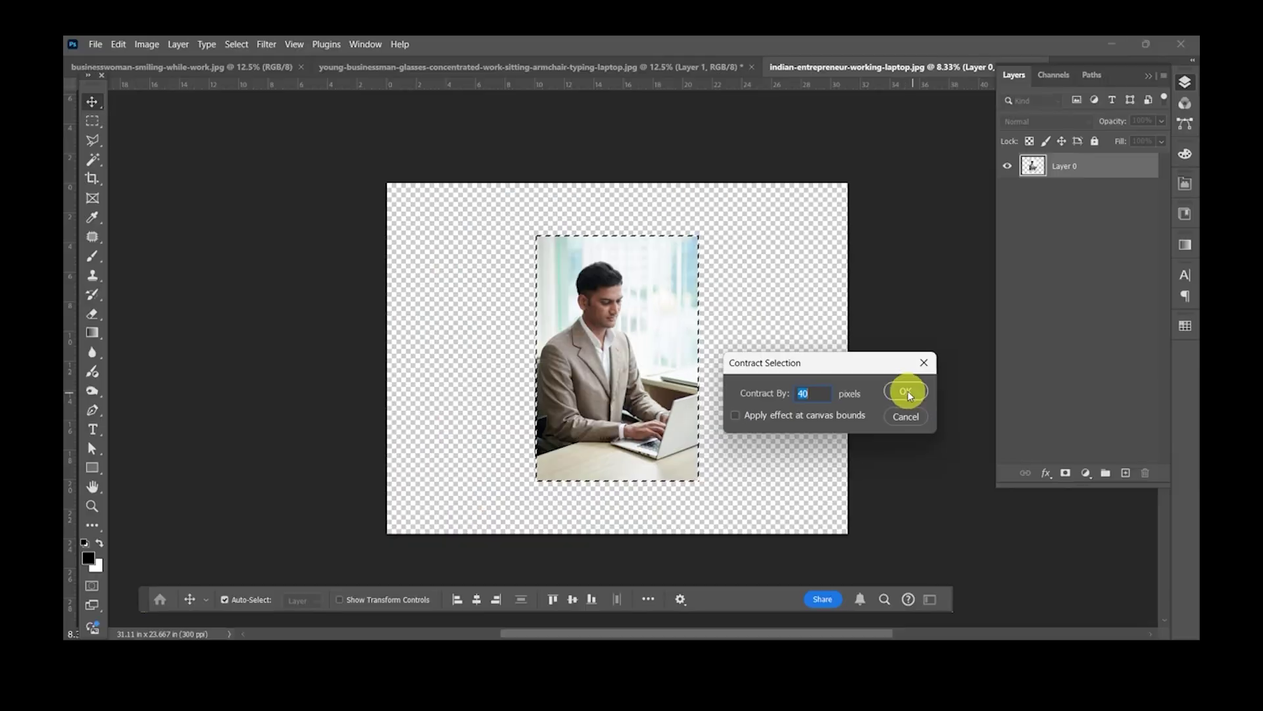
click(987, 410)
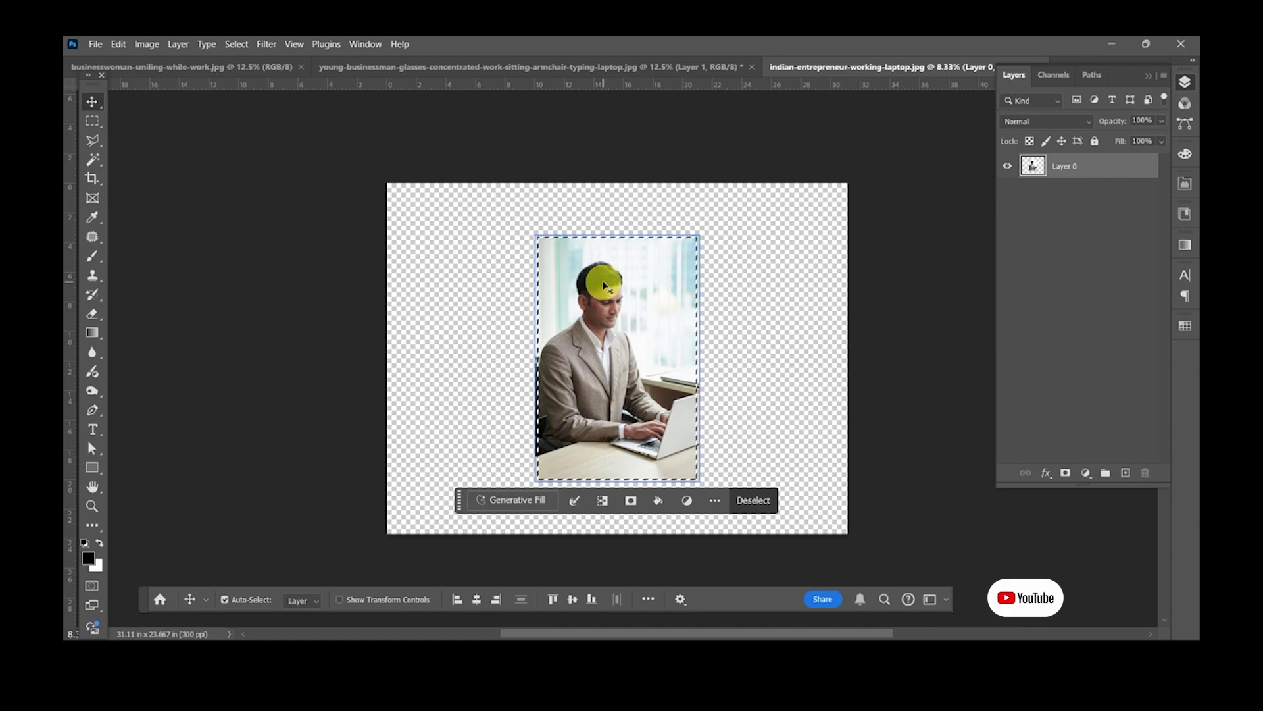
Step: Invert the contracted selection and fill the empty canvas around the photo using Generative Fill with no prompt
key(ctrl+plus)
key(ctrl+plus)
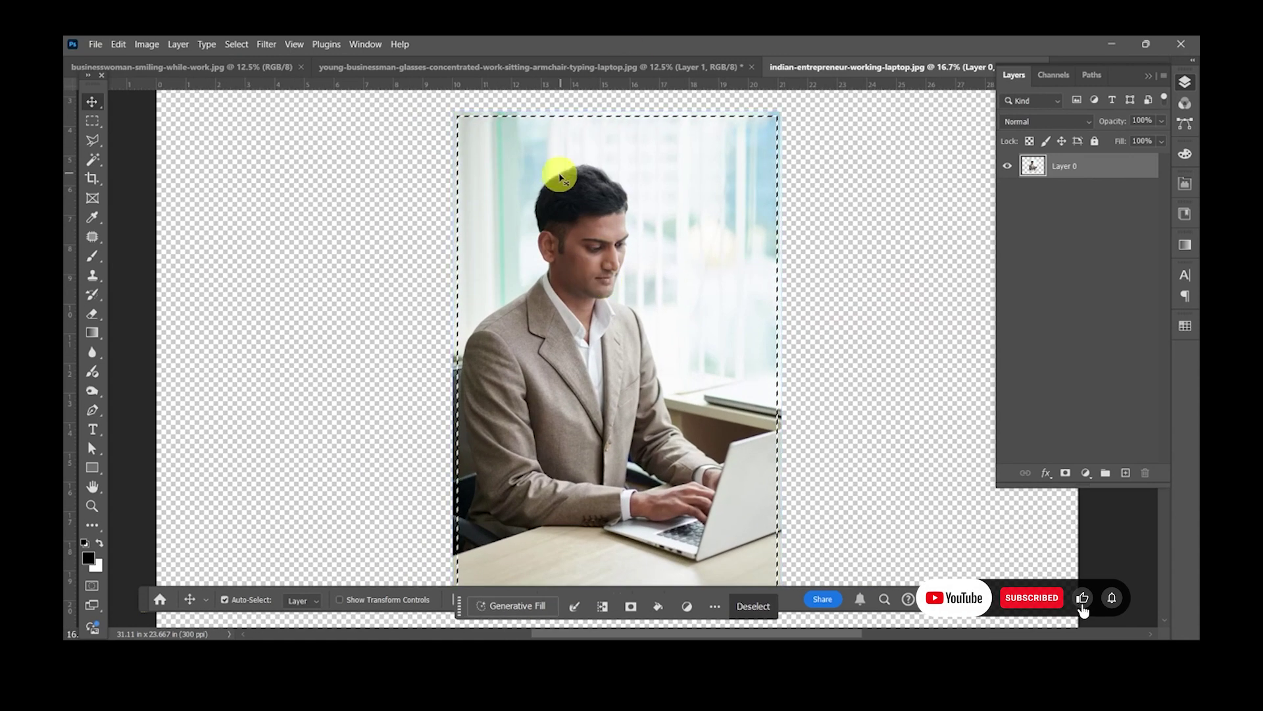
key(ctrl+minus)
key(ctrl+minus)
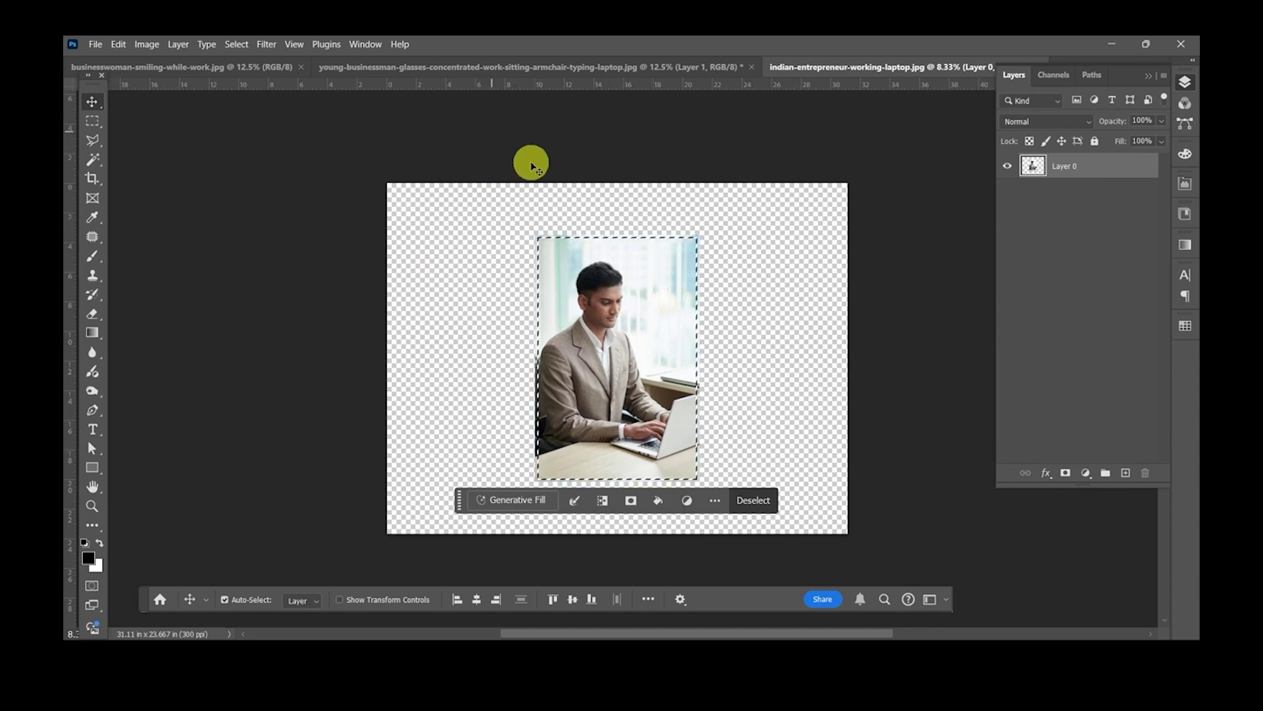
click(231, 43)
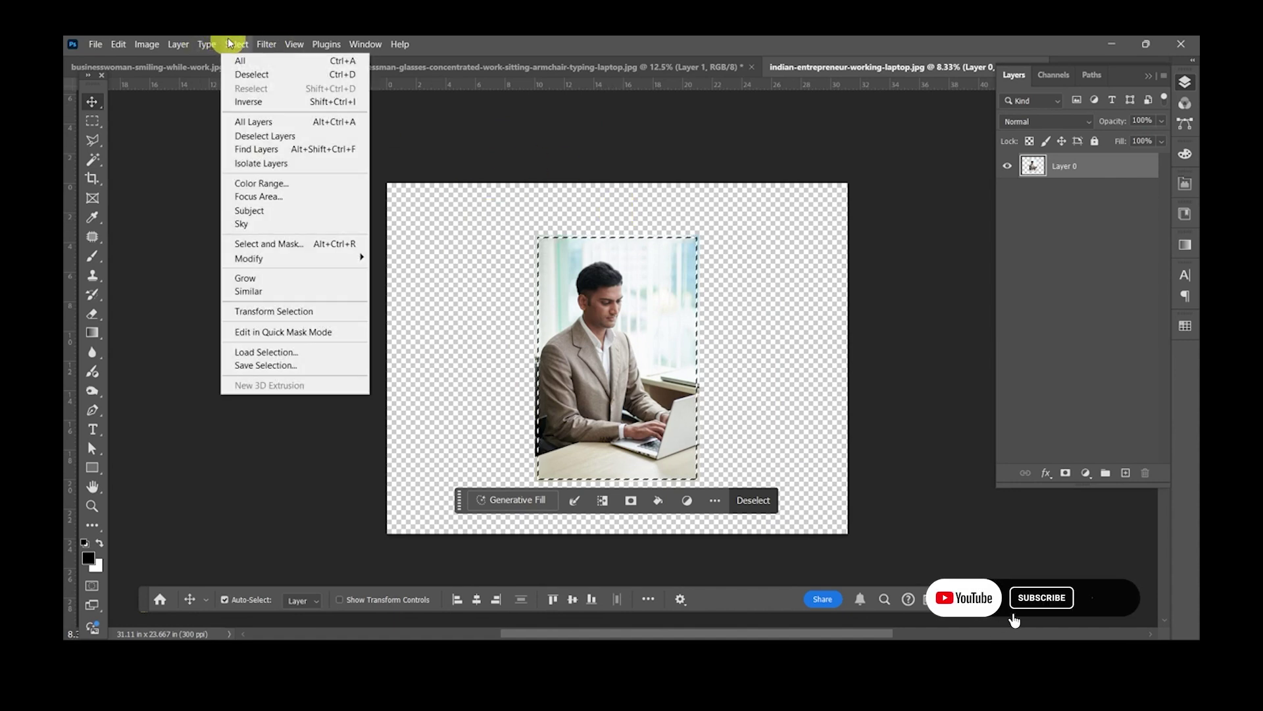
click(262, 102)
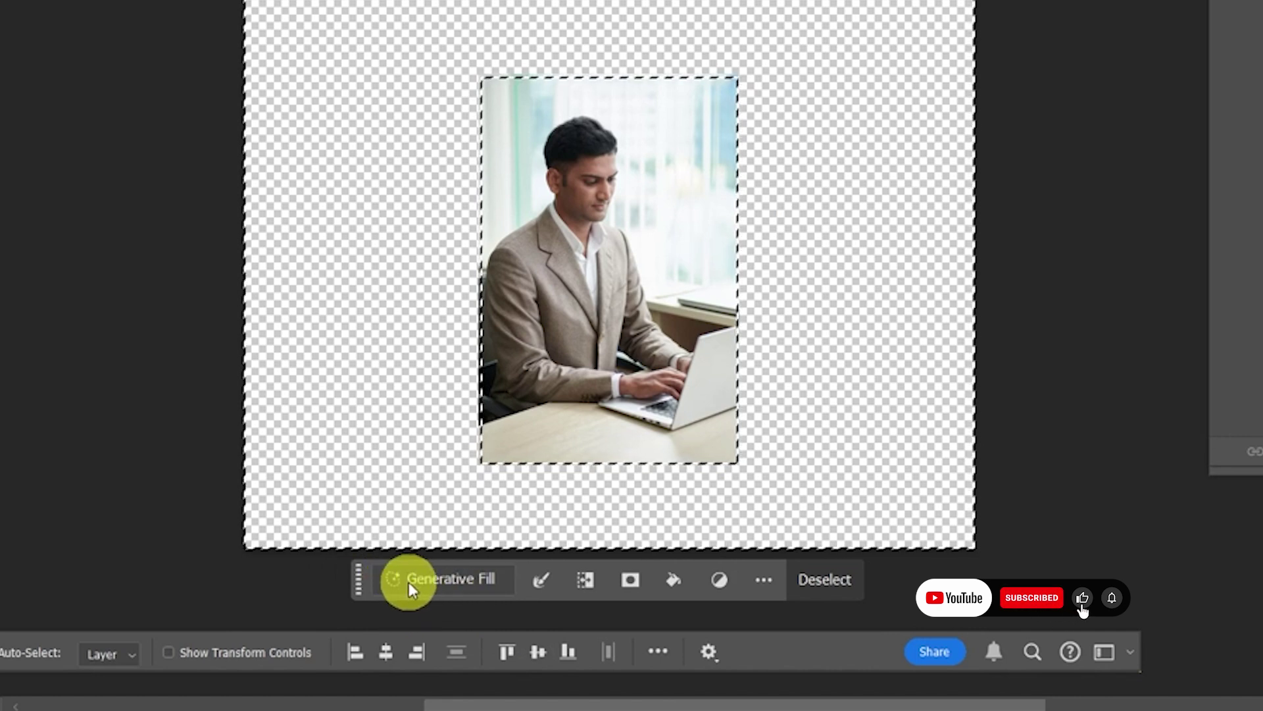
click(467, 580)
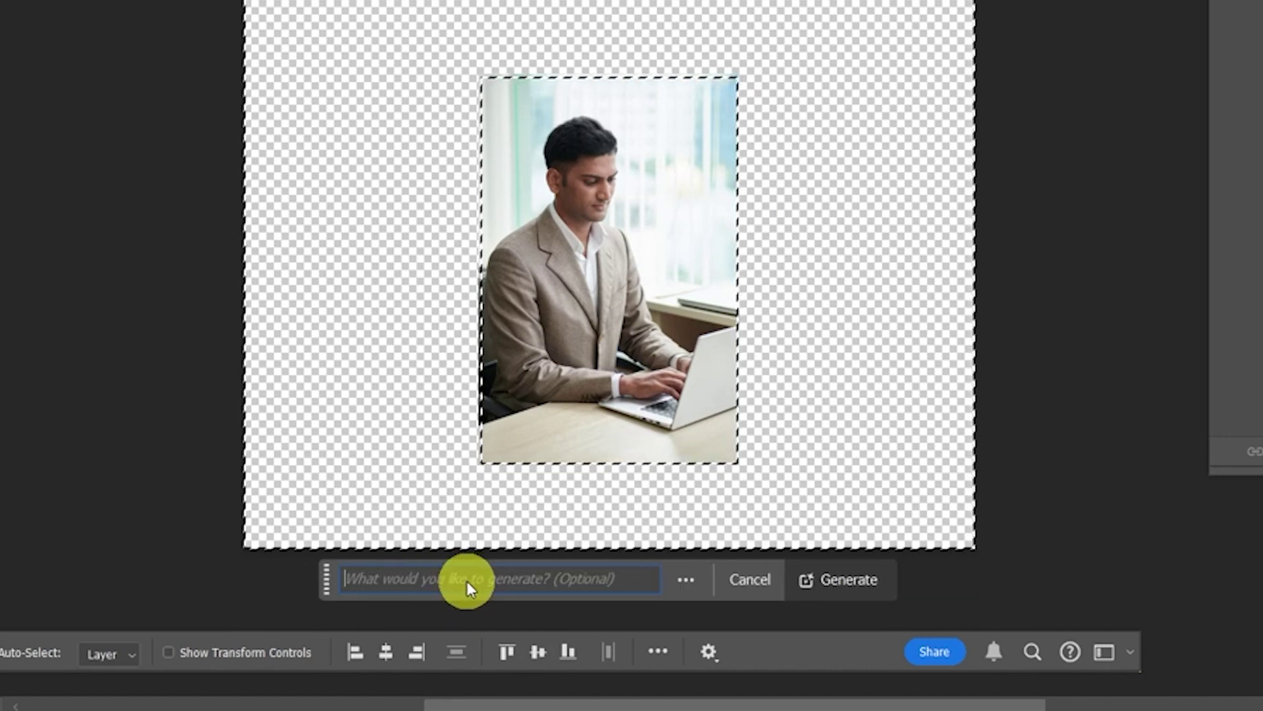
click(843, 581)
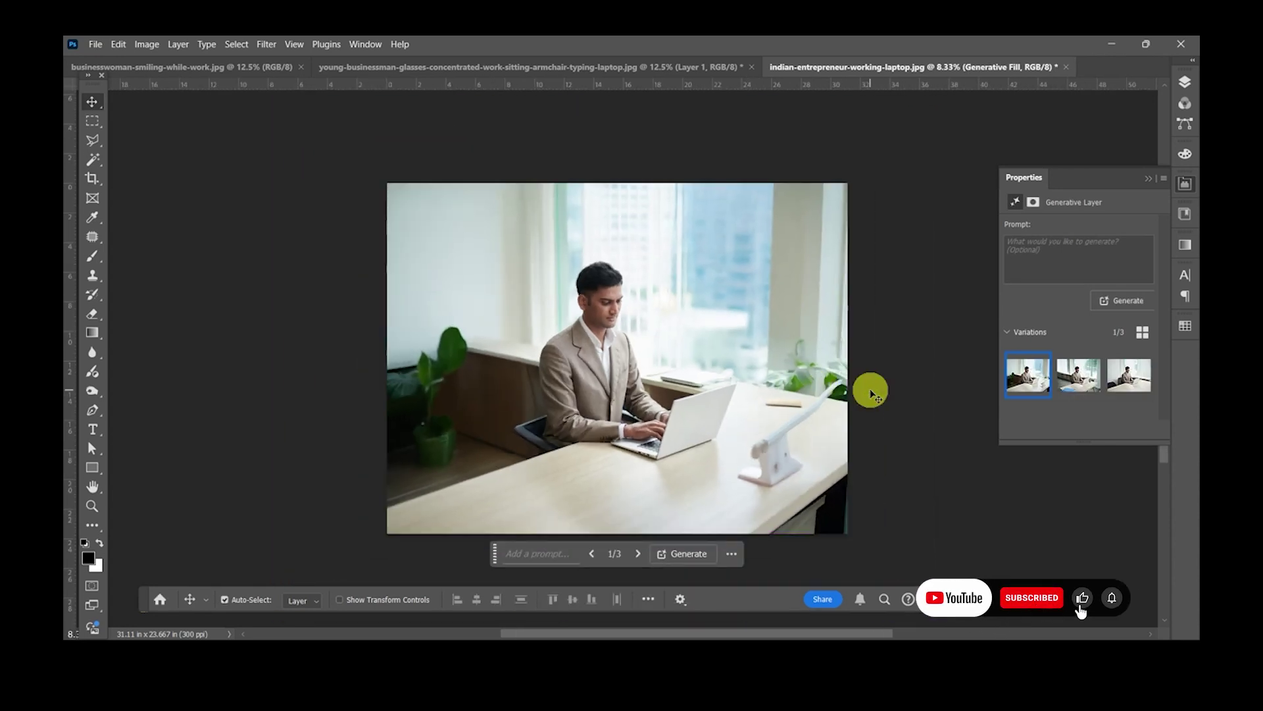
Step: Review the generated office backgrounds, delete the variation with the blue folder, and choose the one with the potted plant
click(1071, 385)
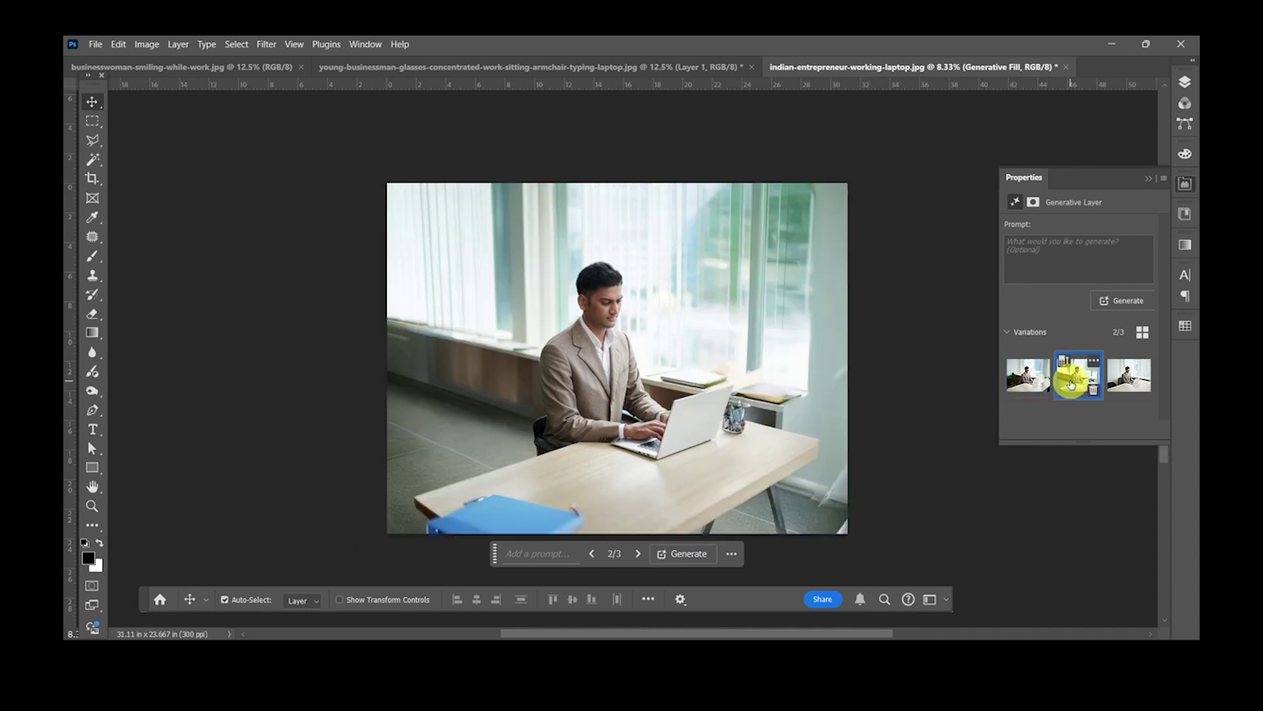
click(1126, 392)
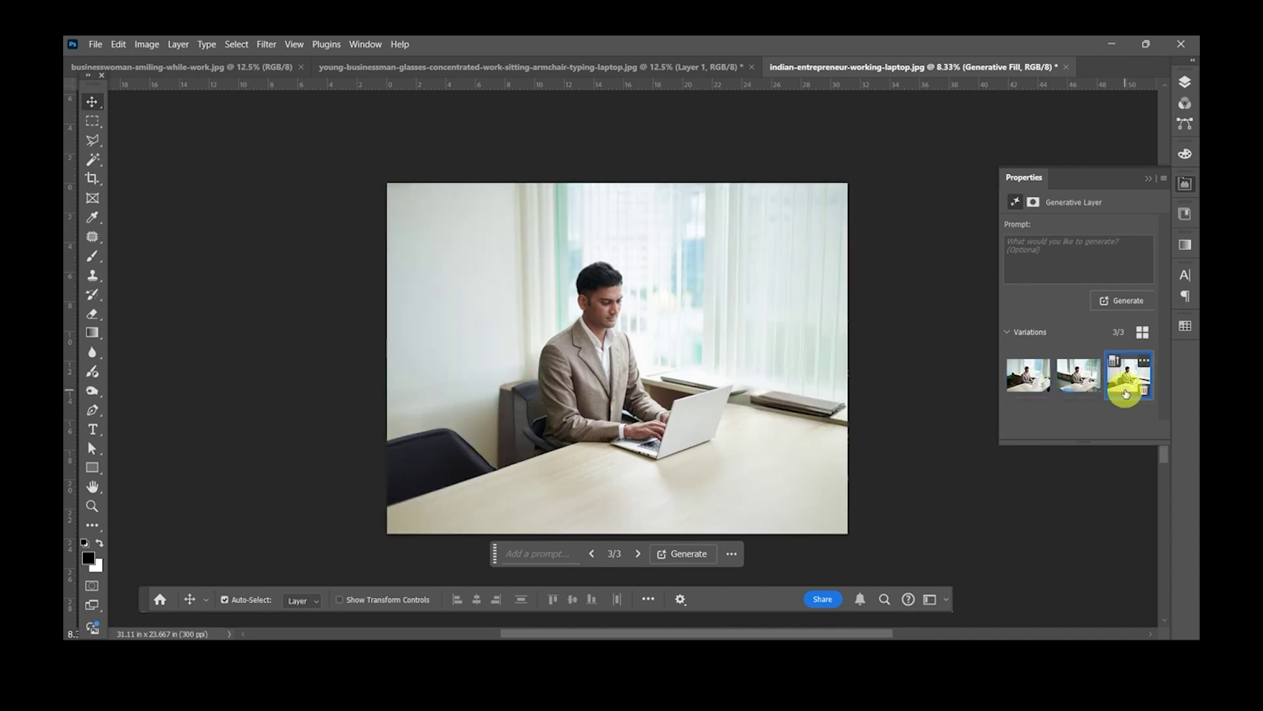
click(1091, 391)
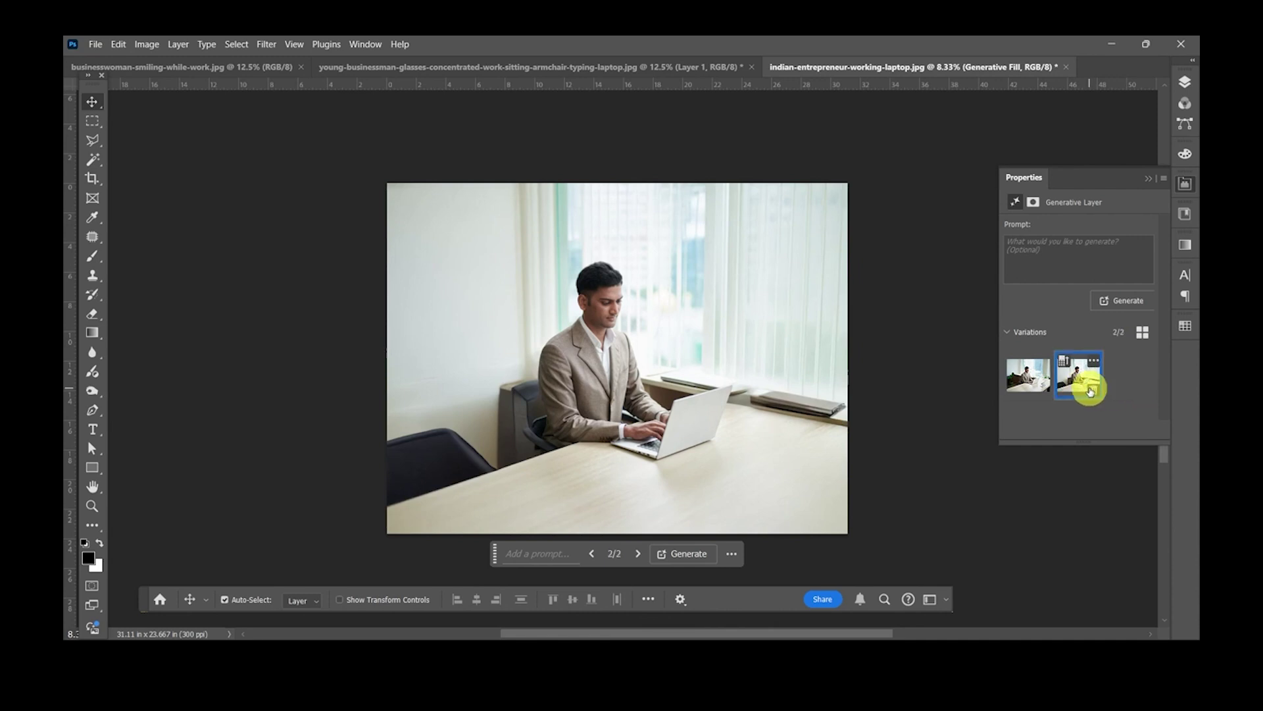
click(1027, 381)
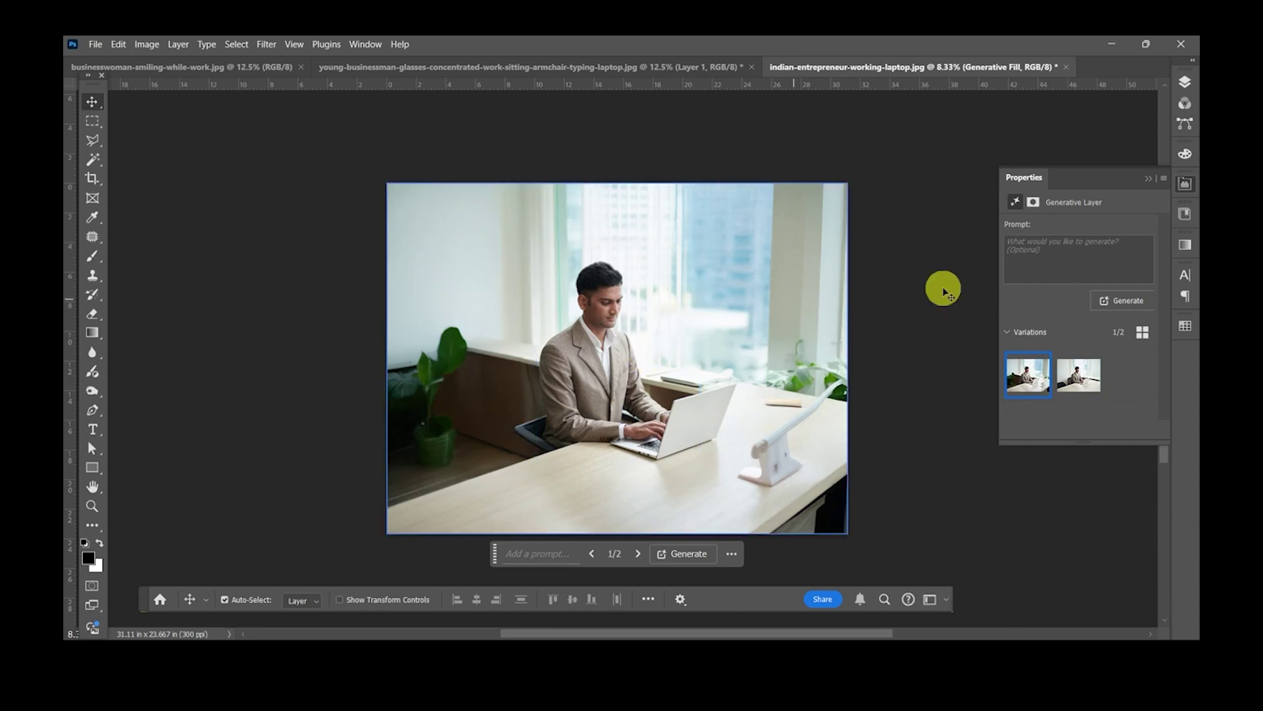
Step: Switch to the young-businessman document and compare the original Layer 0 with the cut-out Layer 1, leaving only Layer 1 visible
click(555, 65)
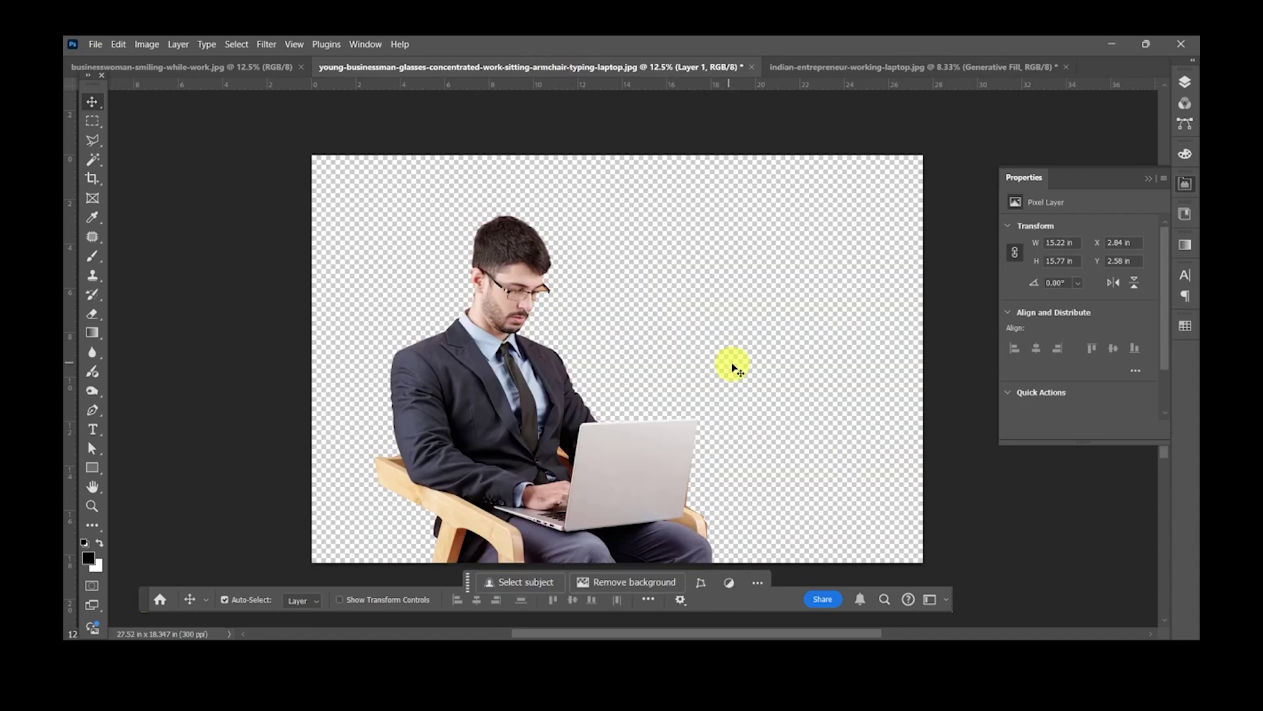
click(1185, 81)
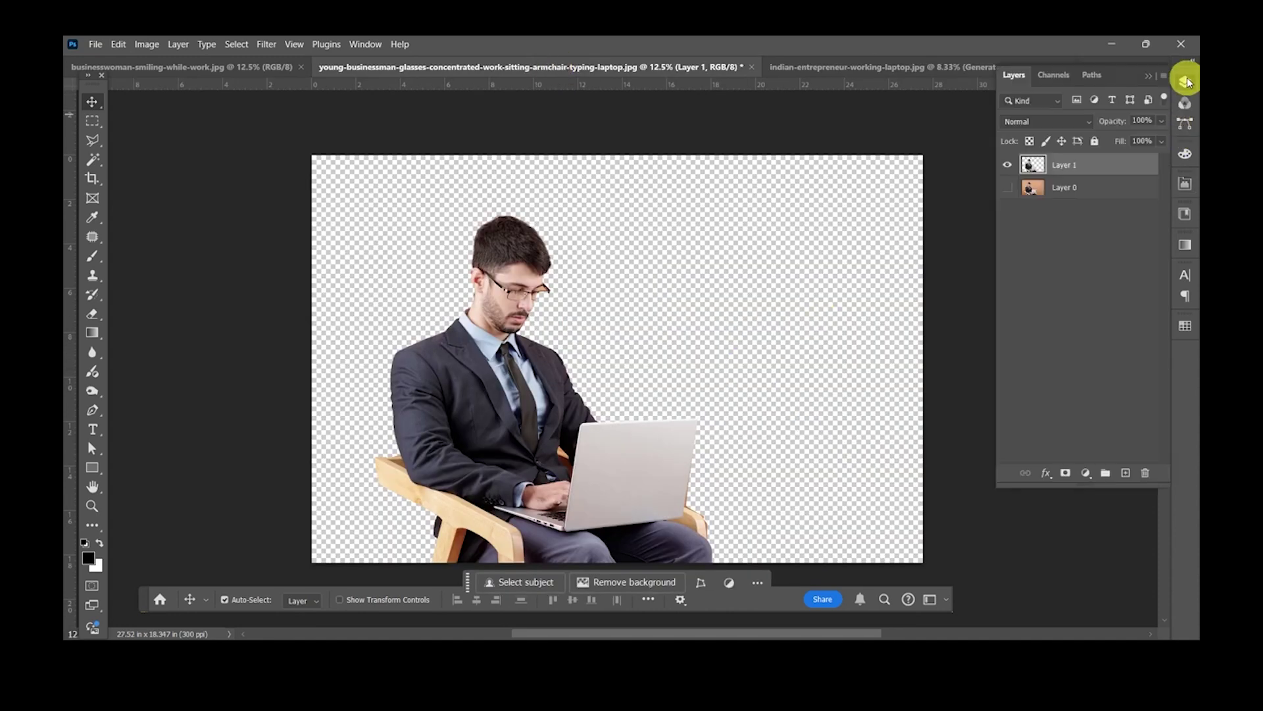
click(1008, 186)
click(1000, 169)
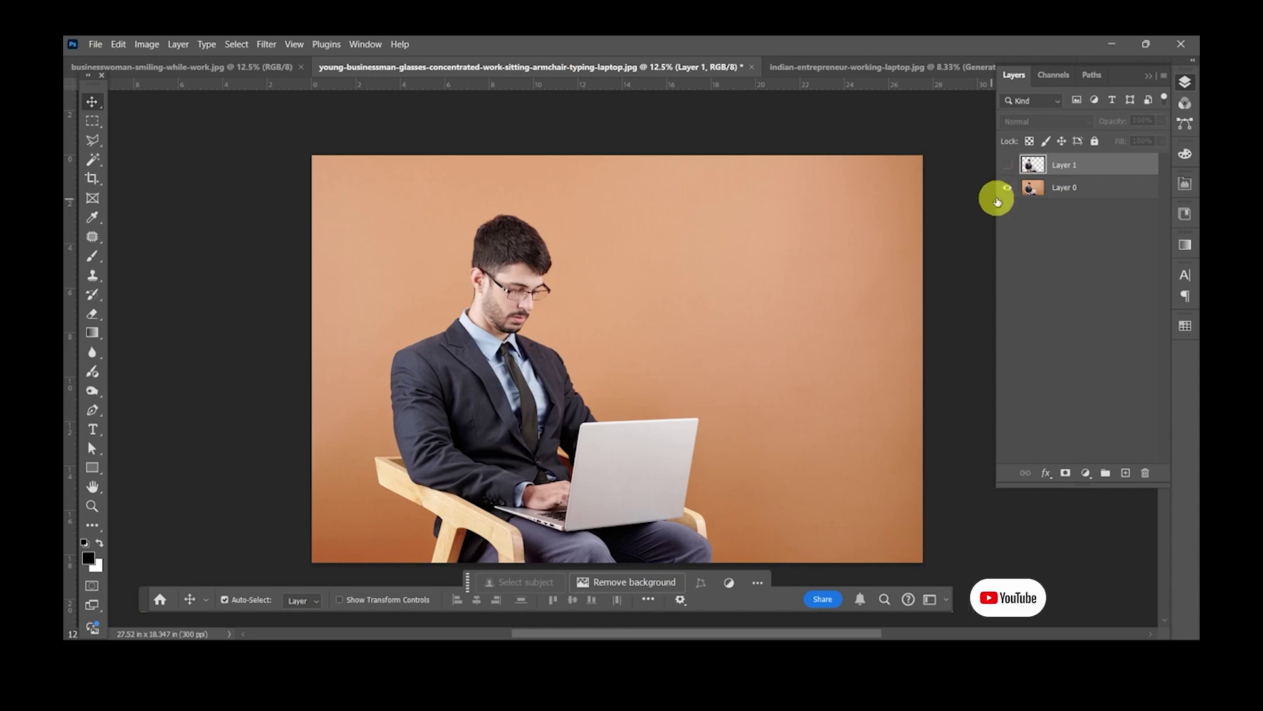
click(1007, 164)
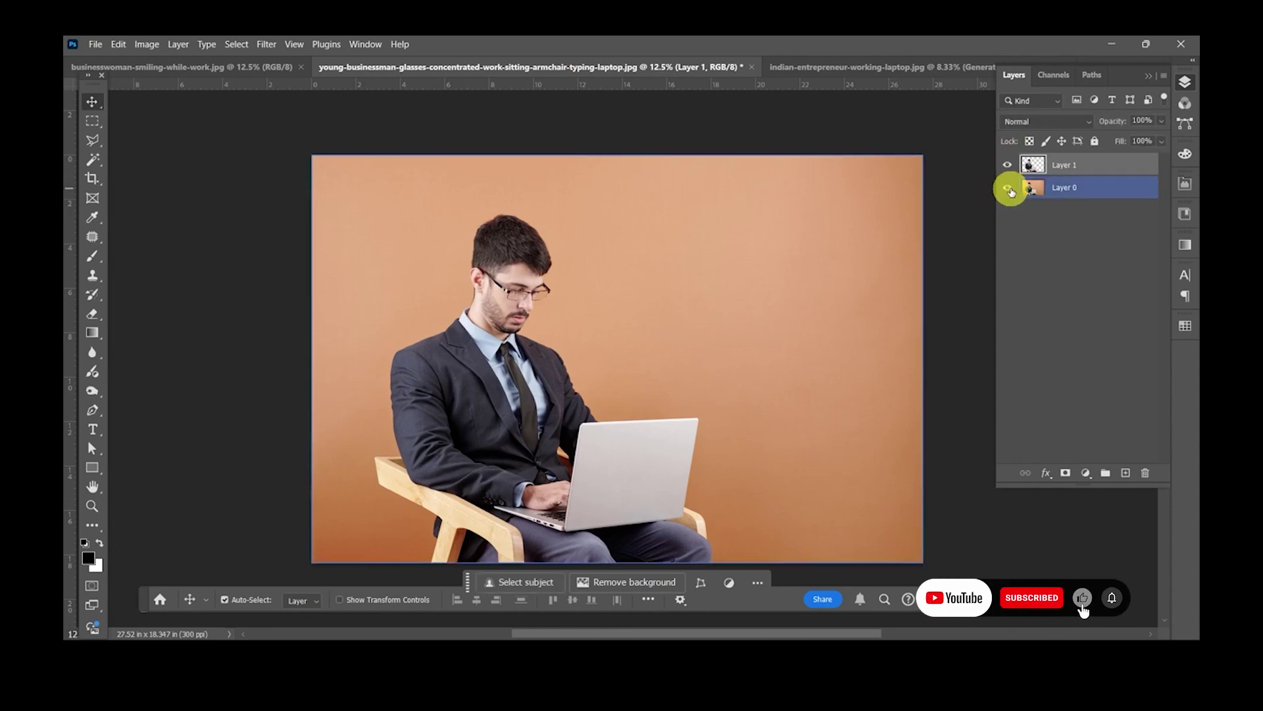
click(1006, 187)
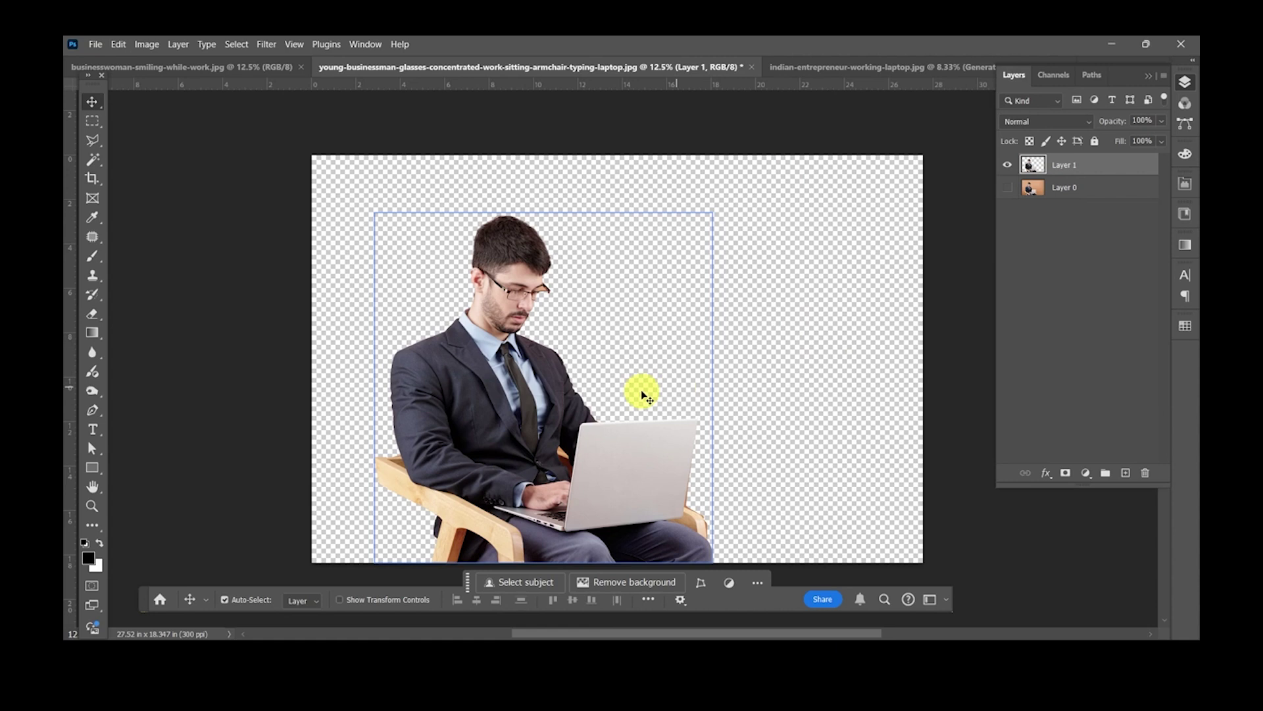
Step: Load the outline of the cut-out man on Layer 1 as a selection and invert it to cover the transparent background
drag(466, 583, 464, 553)
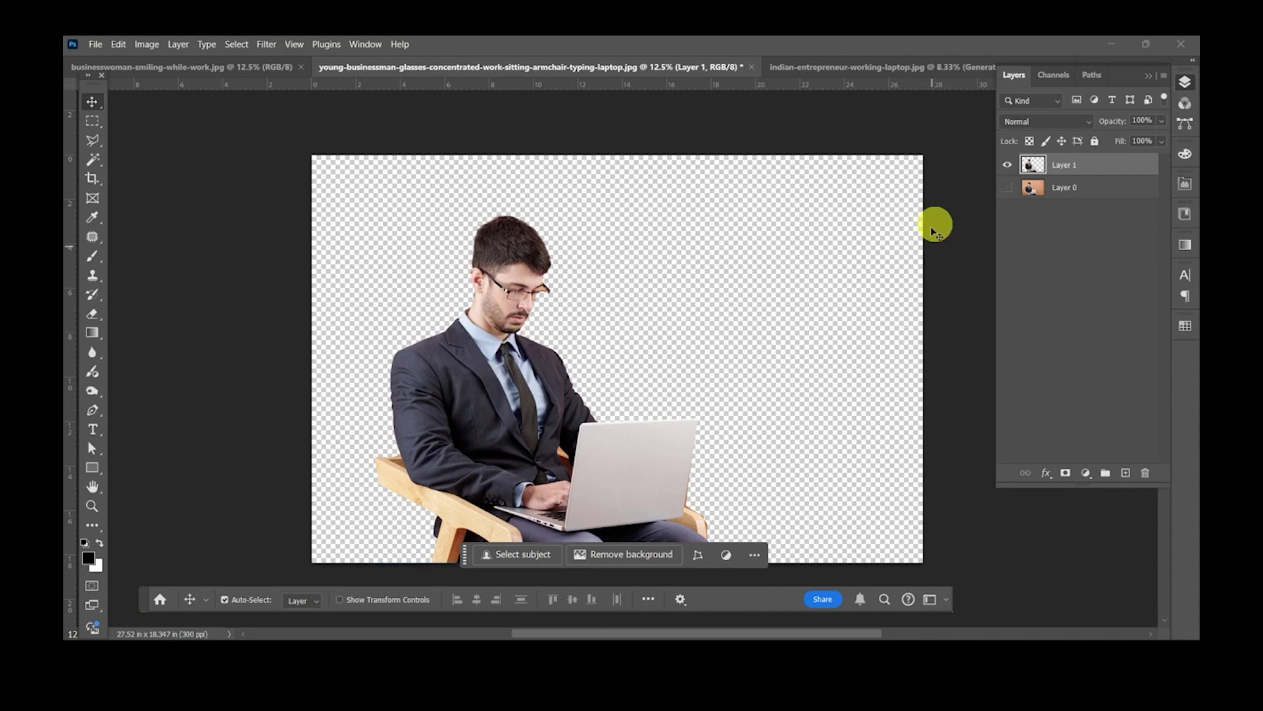
ctrl+click(1030, 167)
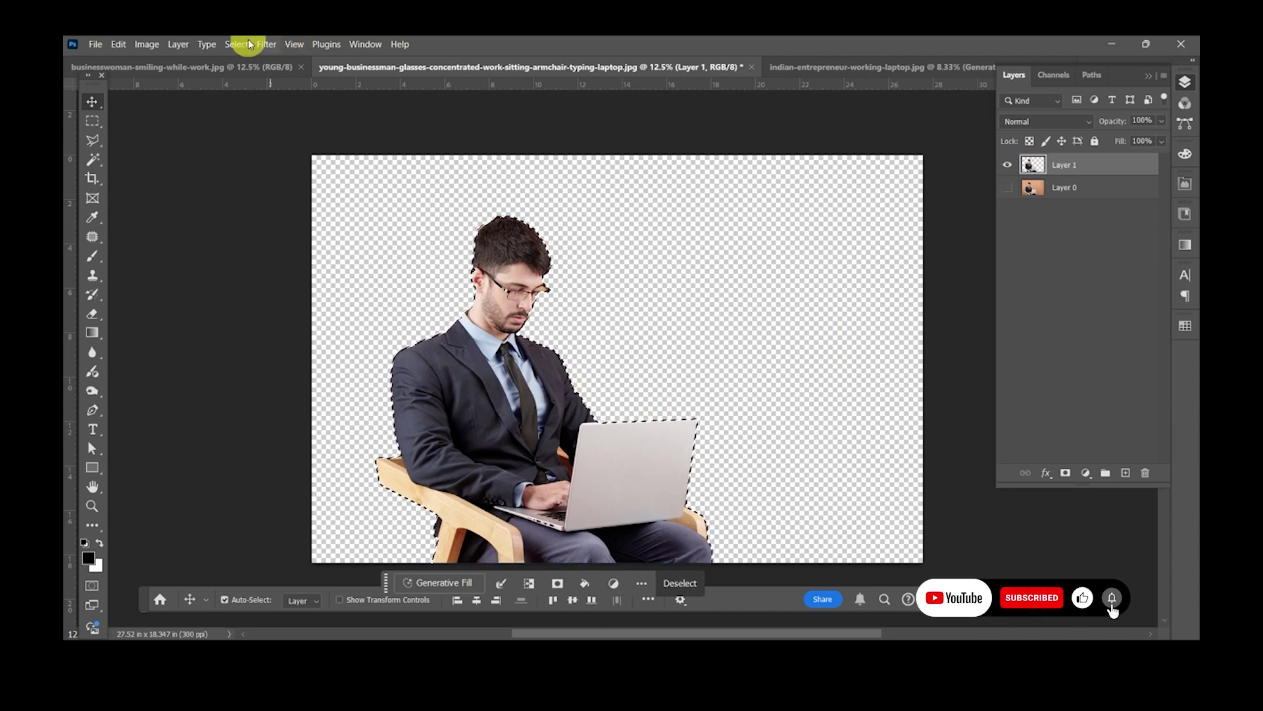
click(230, 46)
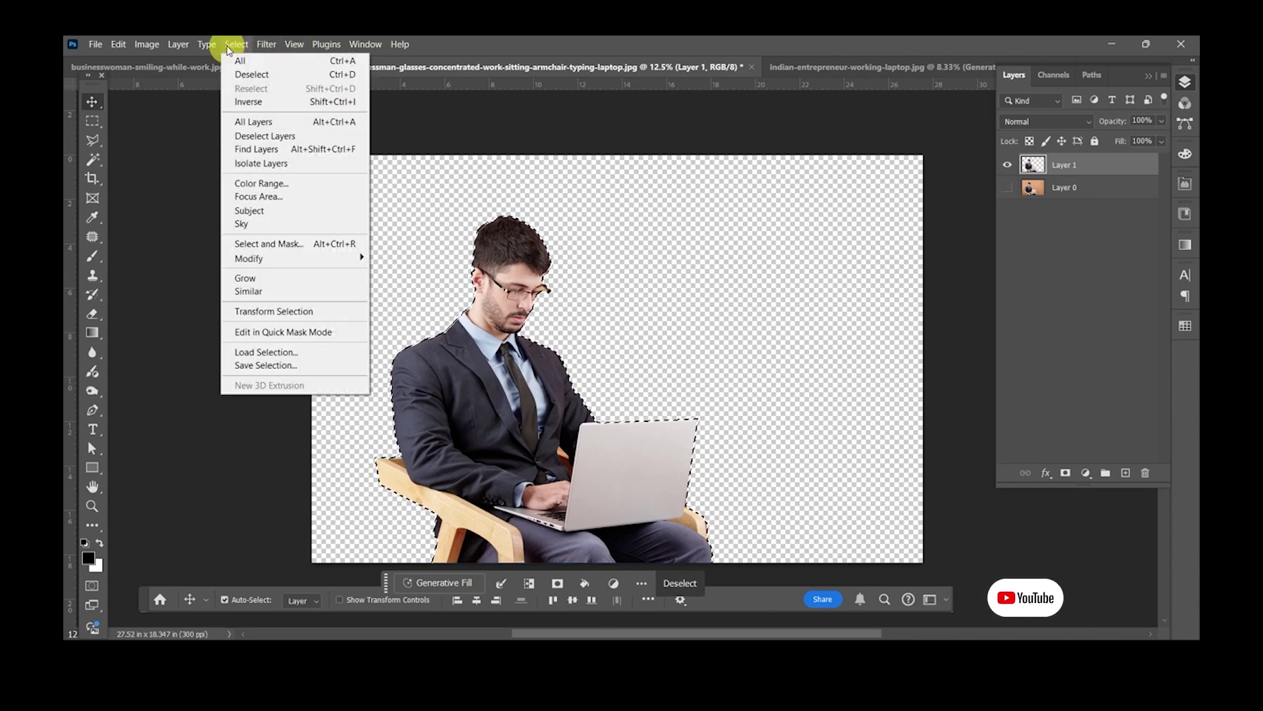
click(260, 110)
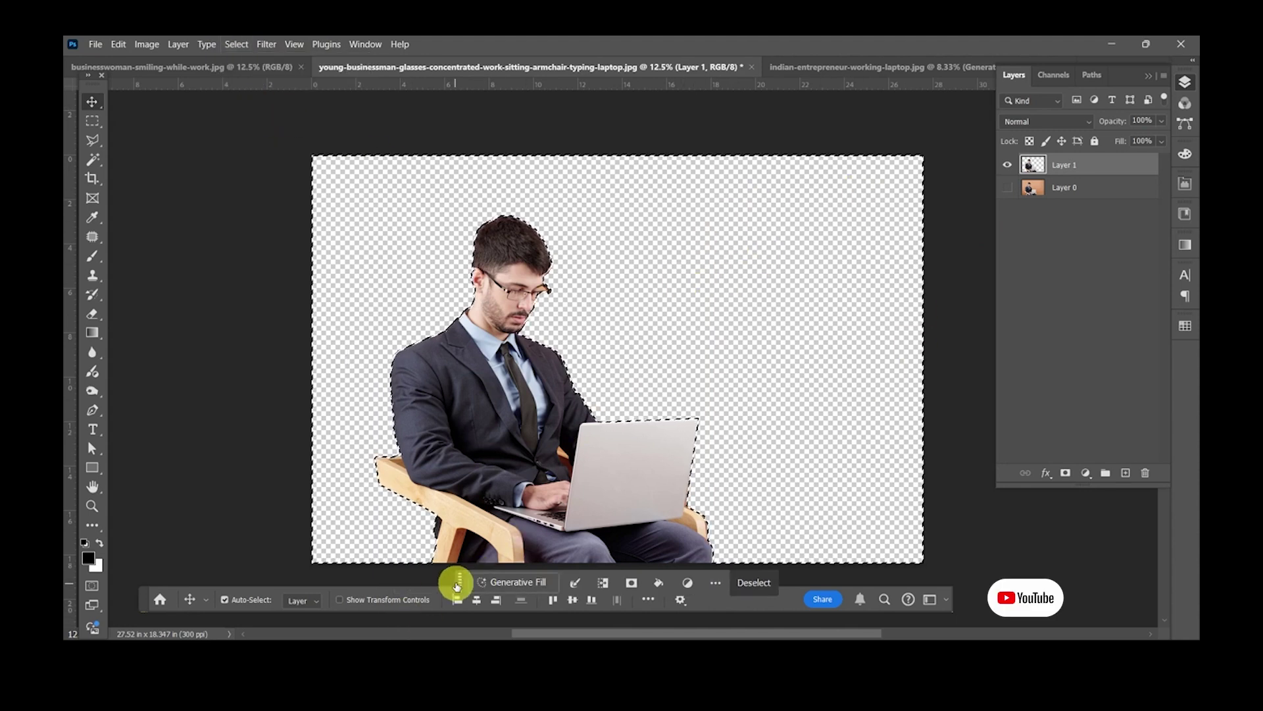
Step: Generate a new background around the seated man using Generative Fill with no prompt
drag(460, 583, 462, 545)
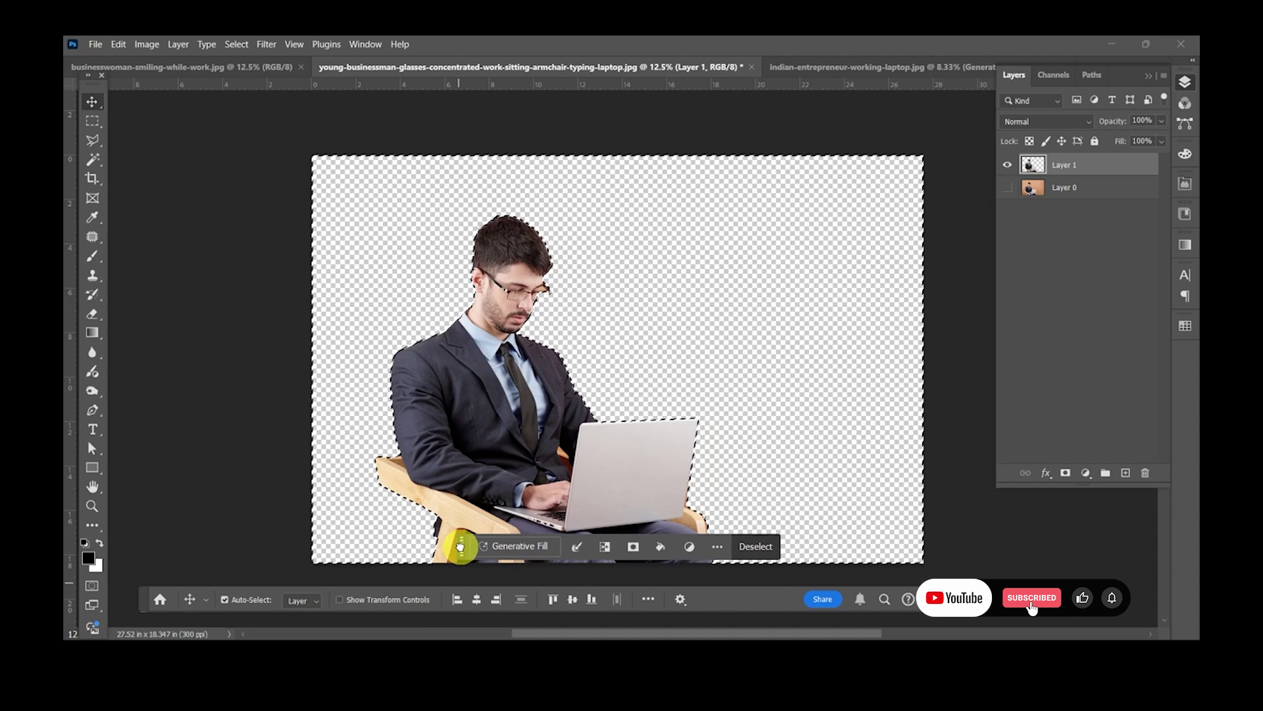
click(525, 549)
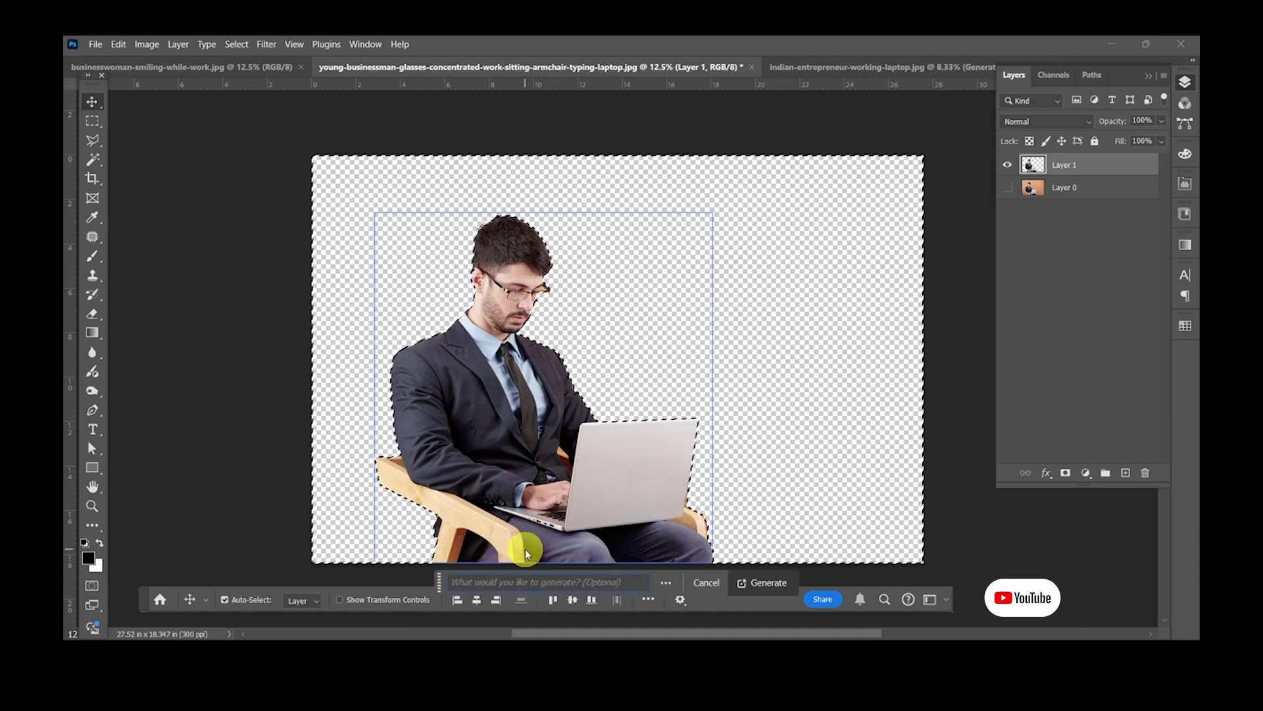
click(764, 582)
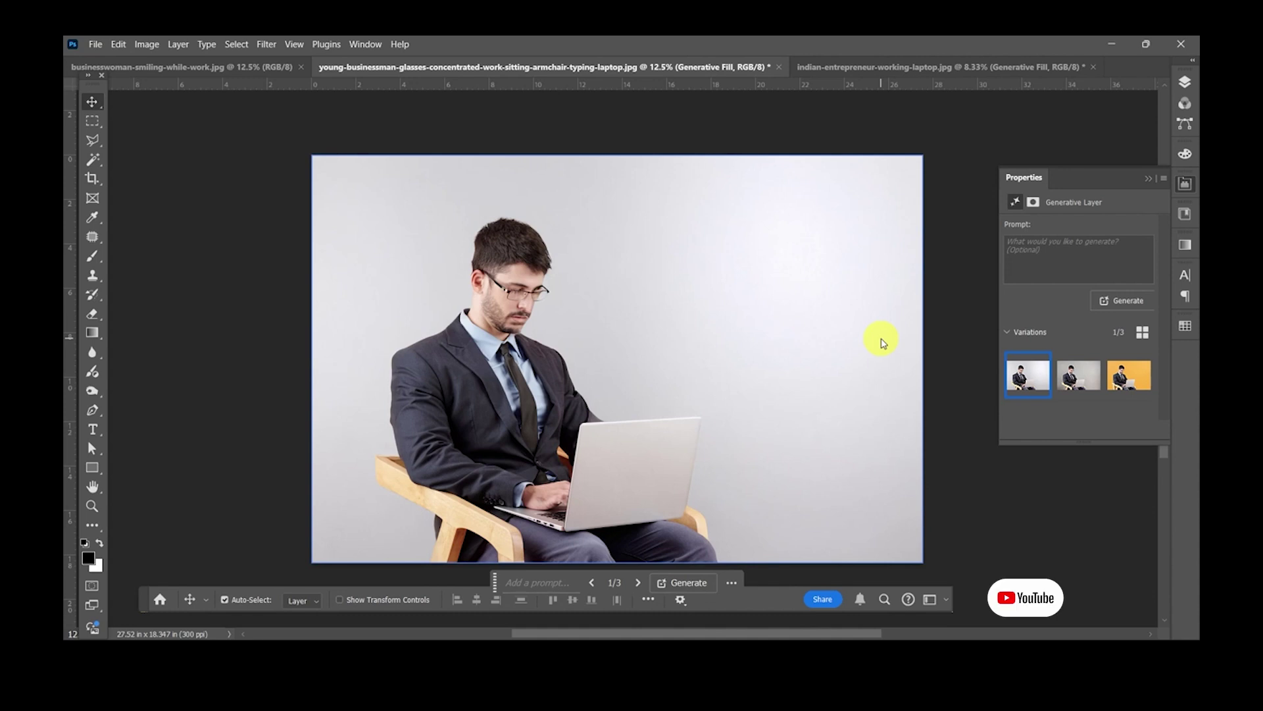
Step: Review the plain-backdrop variations around the seated man and delete the Generative Fill layer
click(1065, 378)
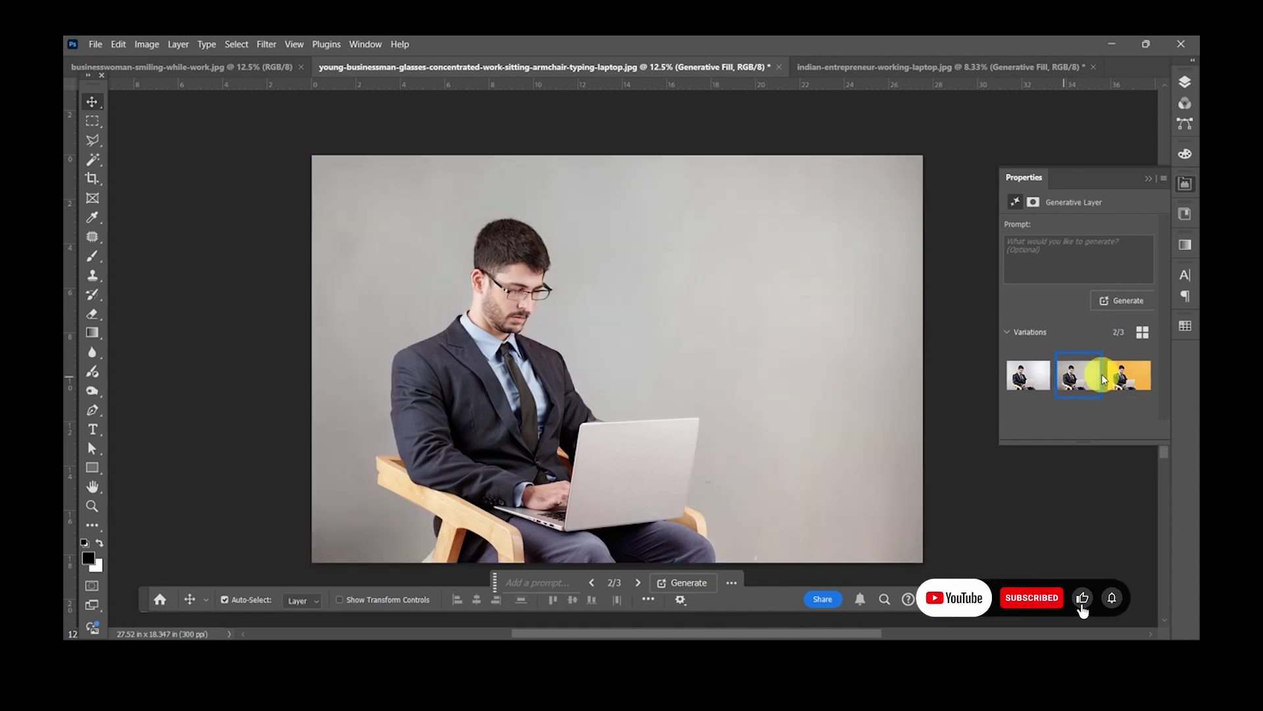
click(1184, 81)
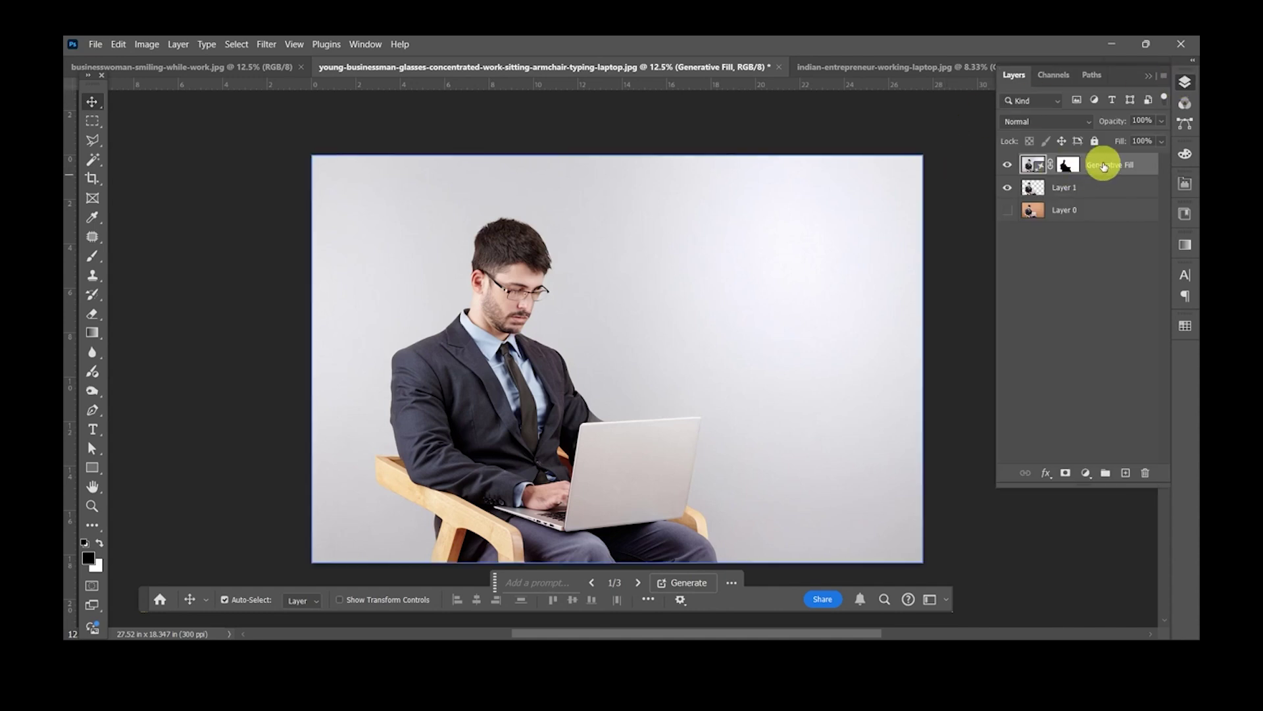
click(1147, 473)
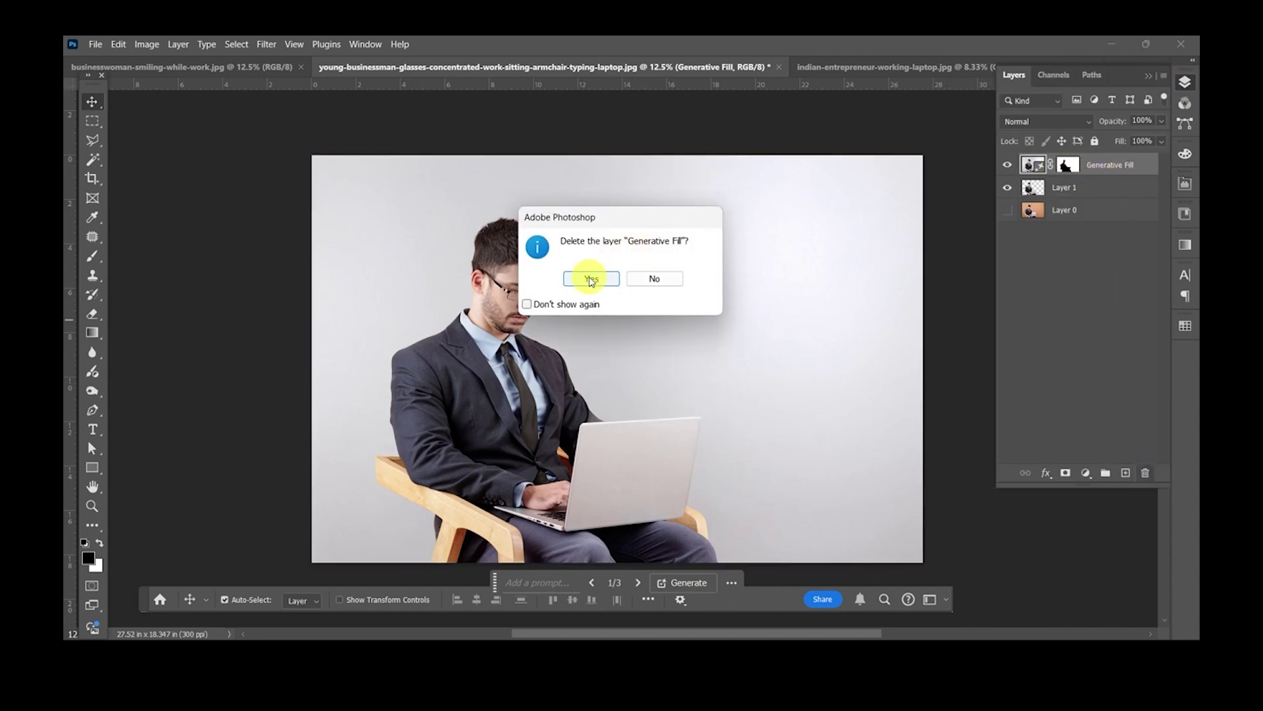
click(589, 279)
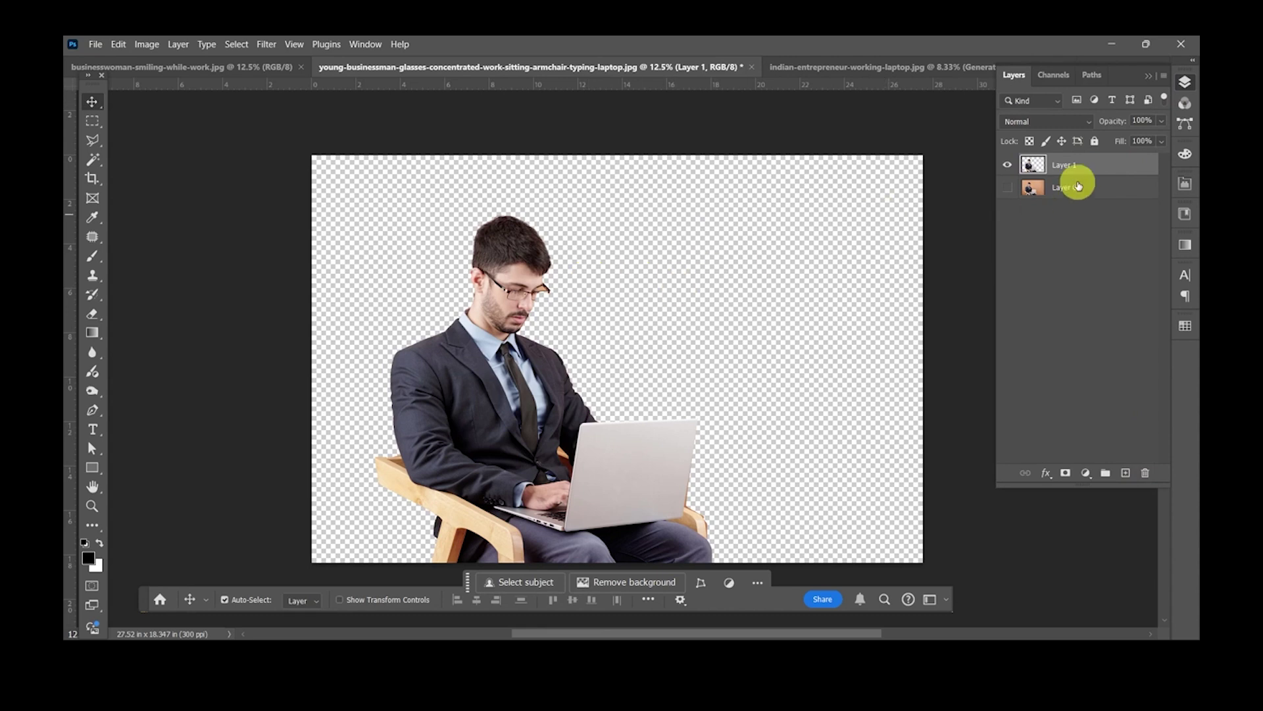
Step: Load the cut-out man's outline on Layer 1 as a selection and run Generative Fill on it with the prompt "office background"
ctrl+click(1032, 165)
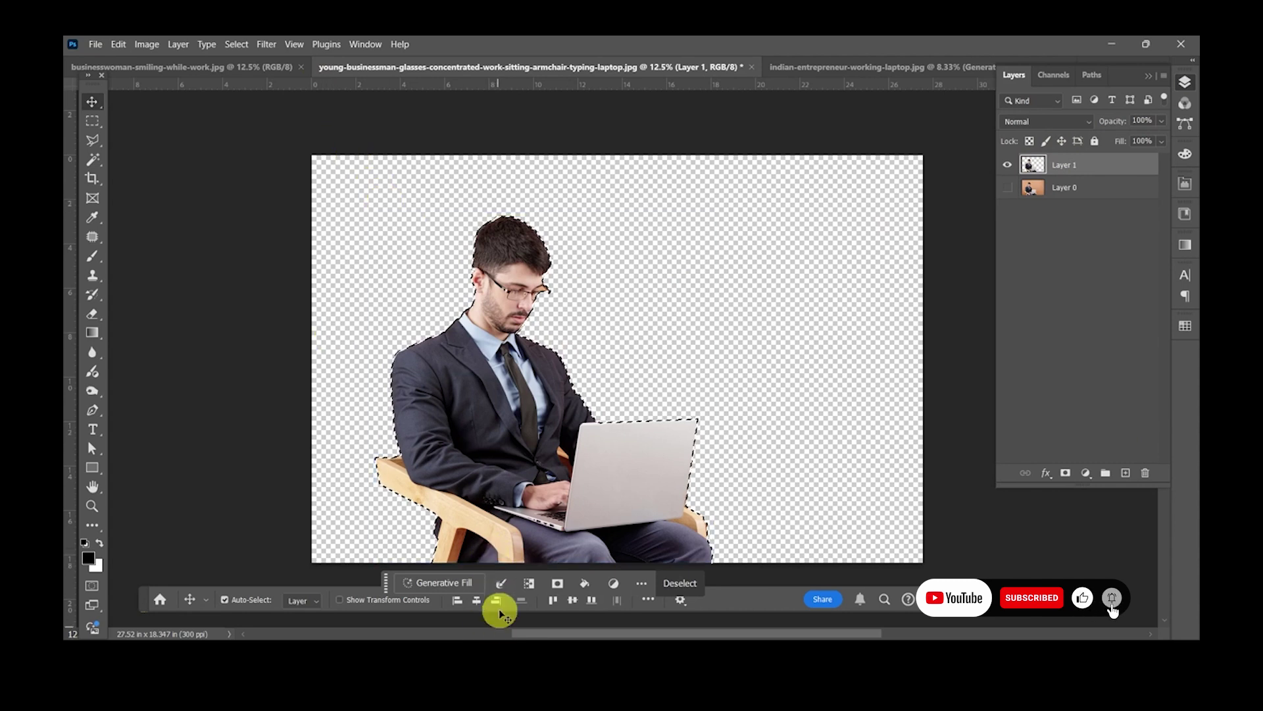
click(440, 581)
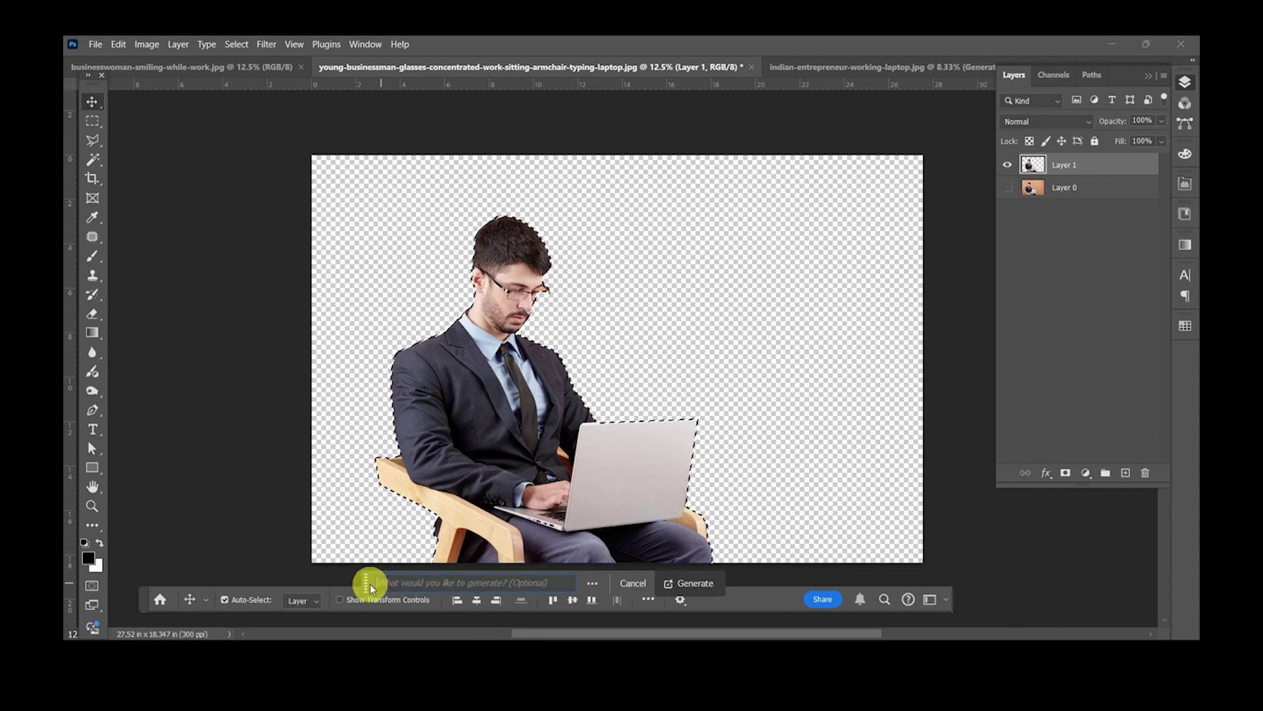
drag(368, 583, 361, 564)
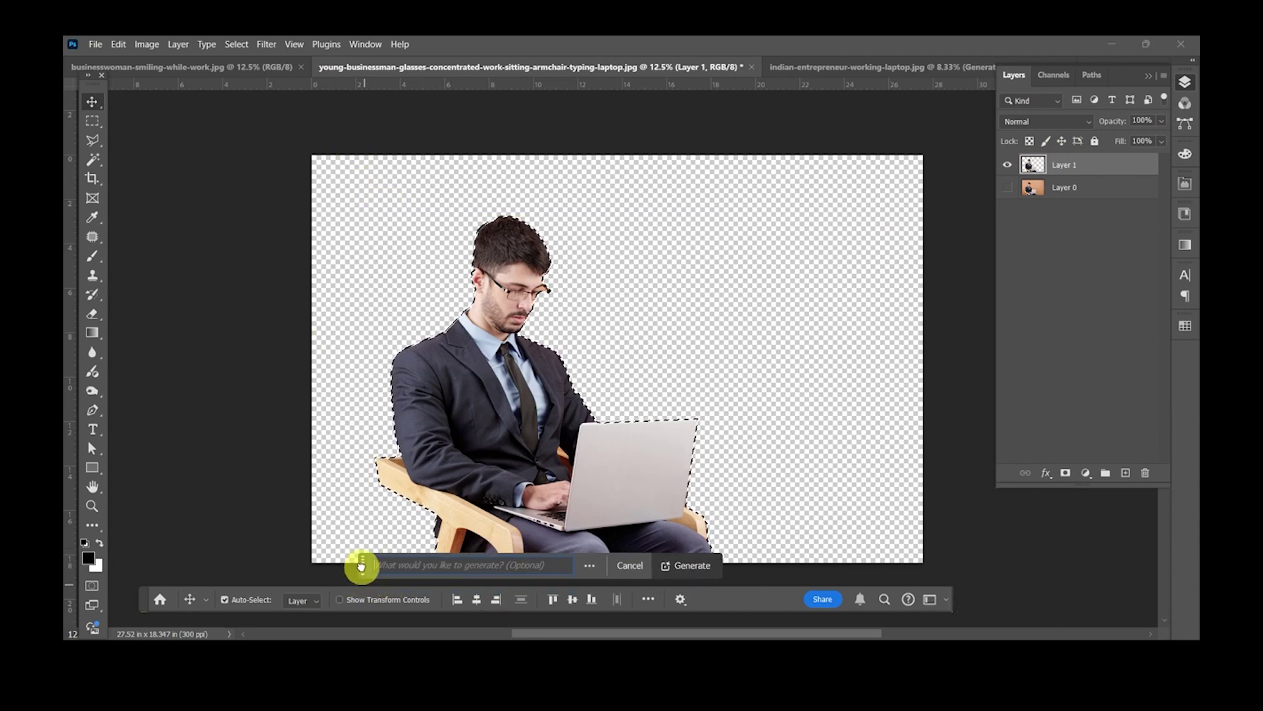
click(413, 564)
text(o)
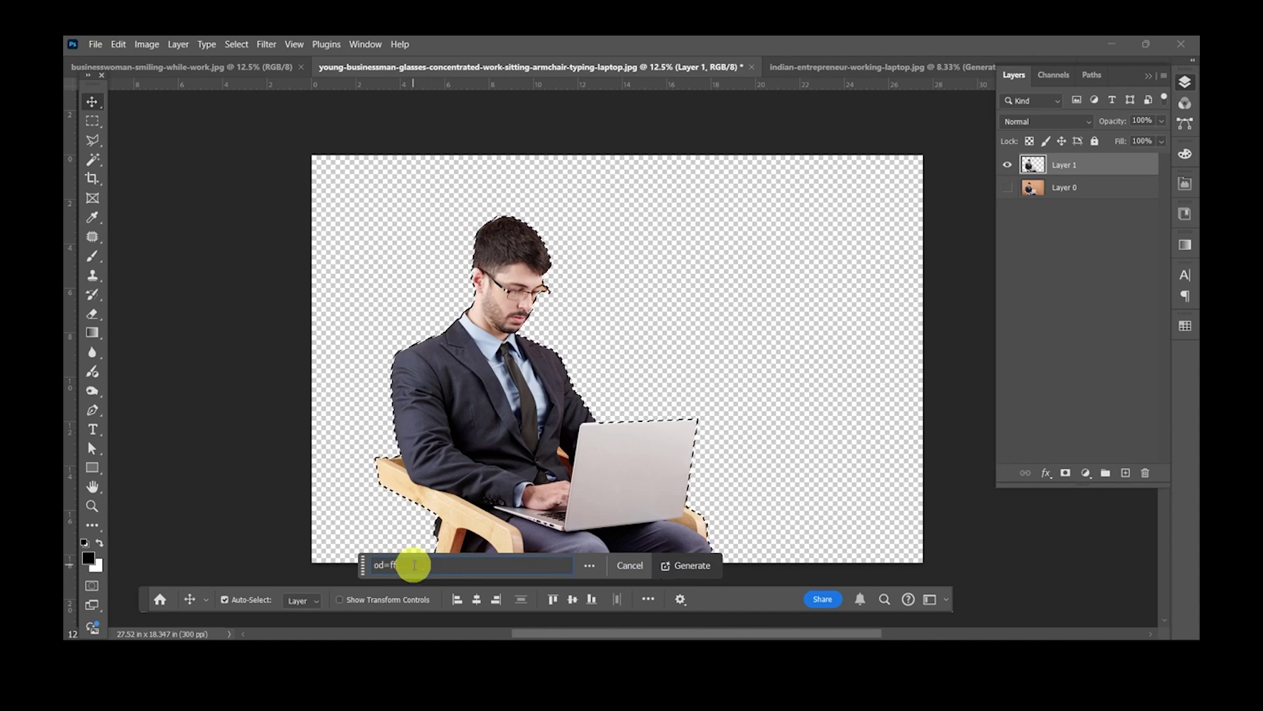
text(ffice backg)
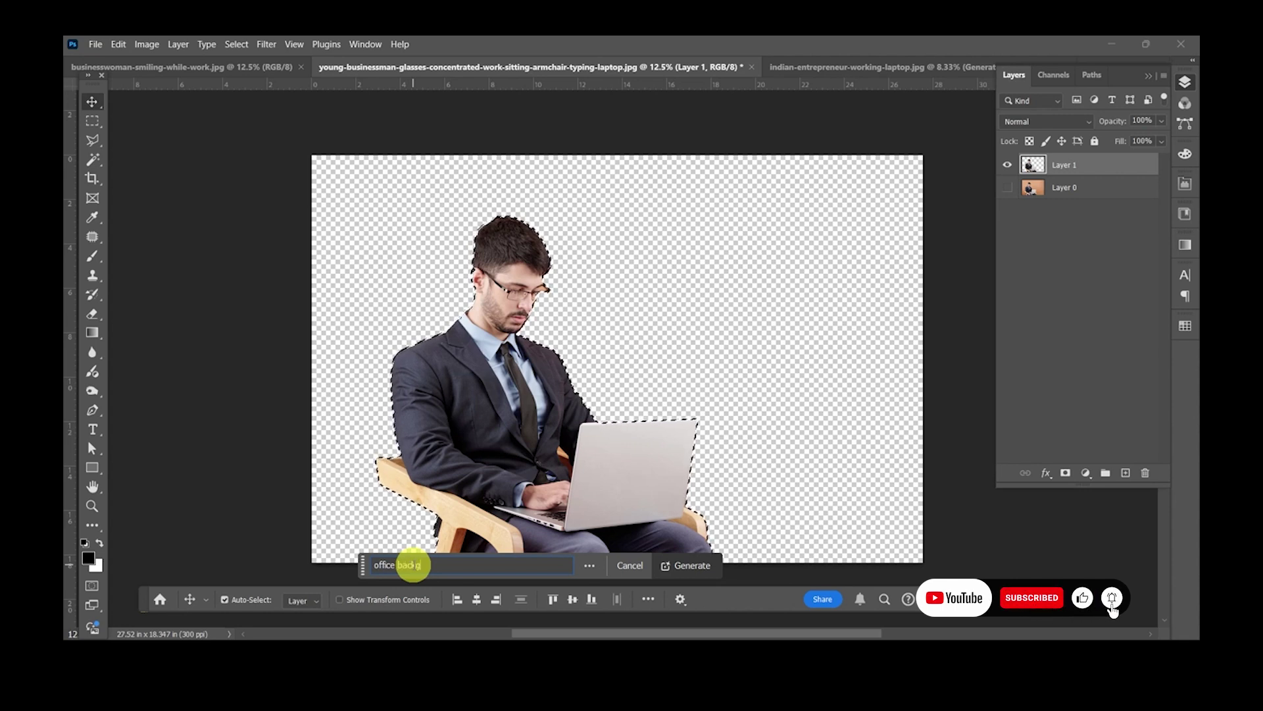
text(round)
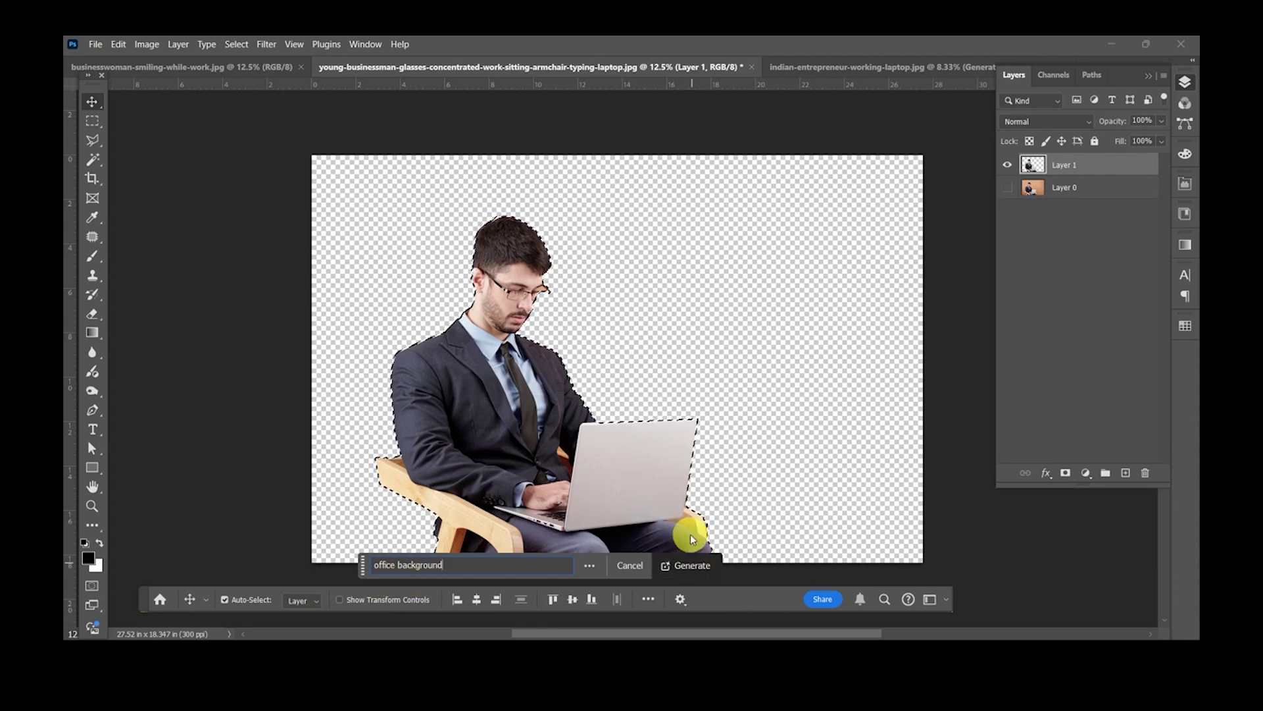
click(692, 565)
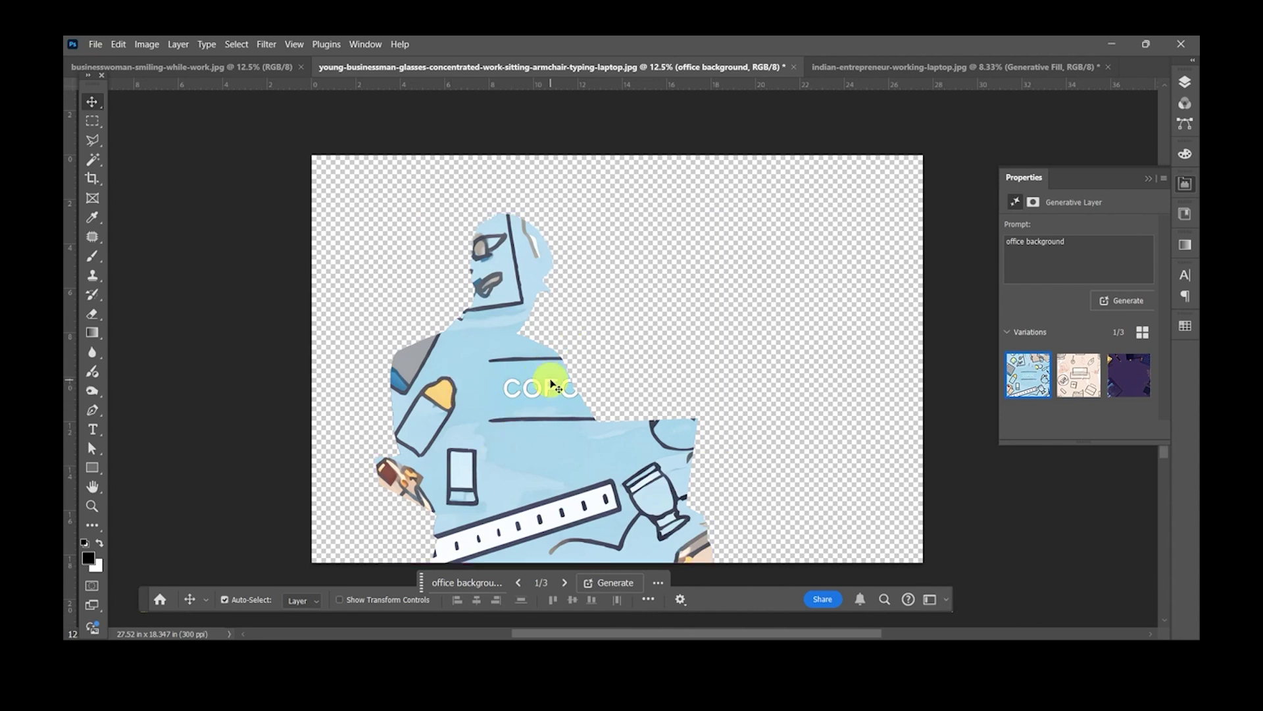
Step: Delete the "office background" generative layer that covers the man's silhouette
key(Tab)
key(Tab)
click(1184, 81)
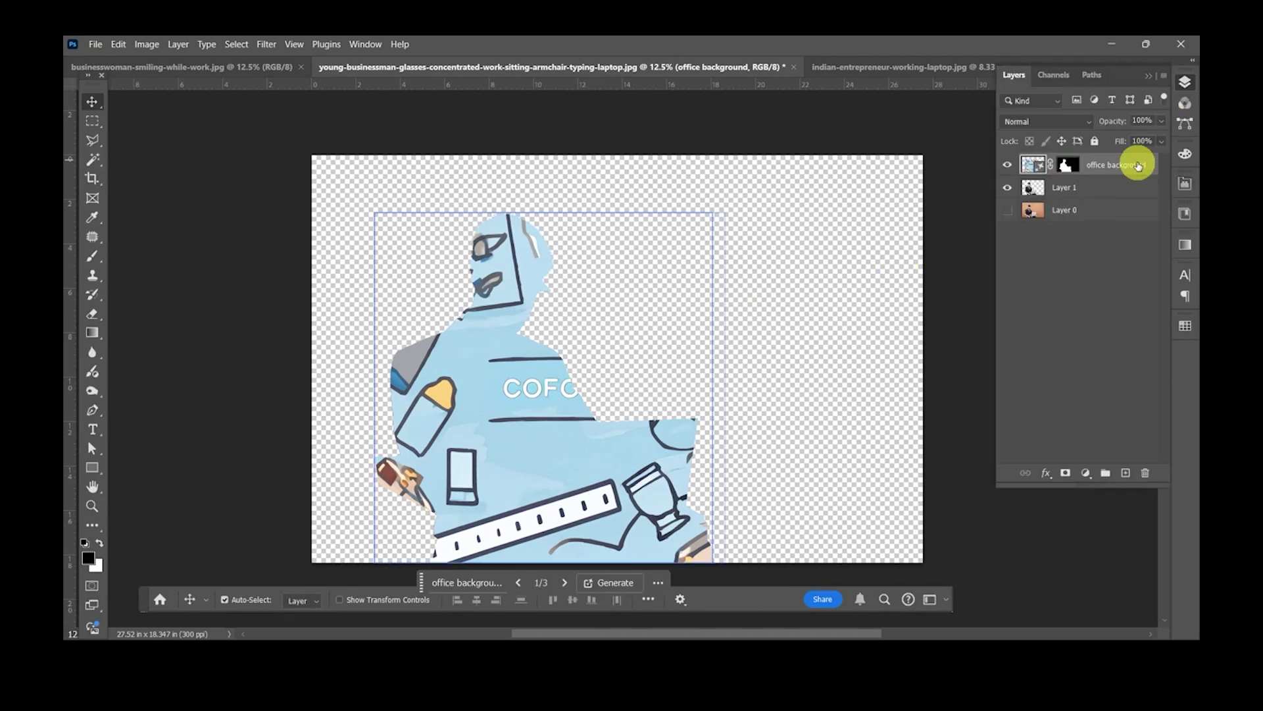
click(1147, 475)
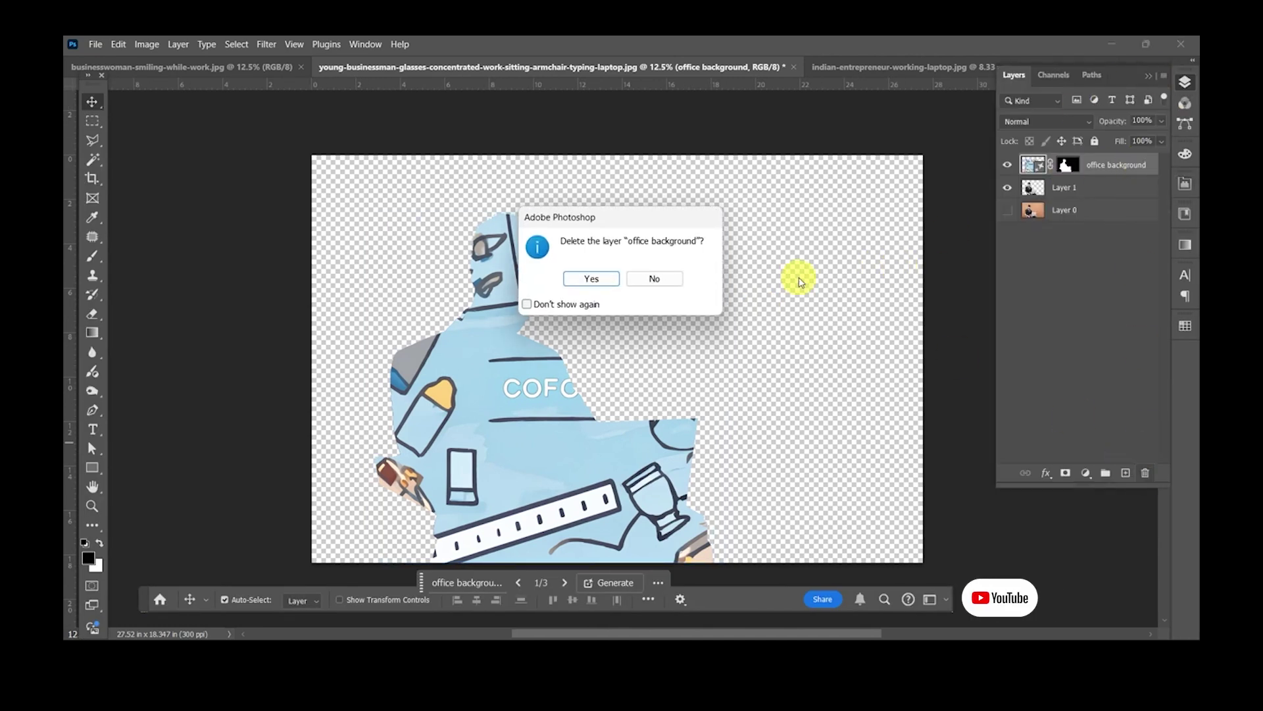
click(591, 277)
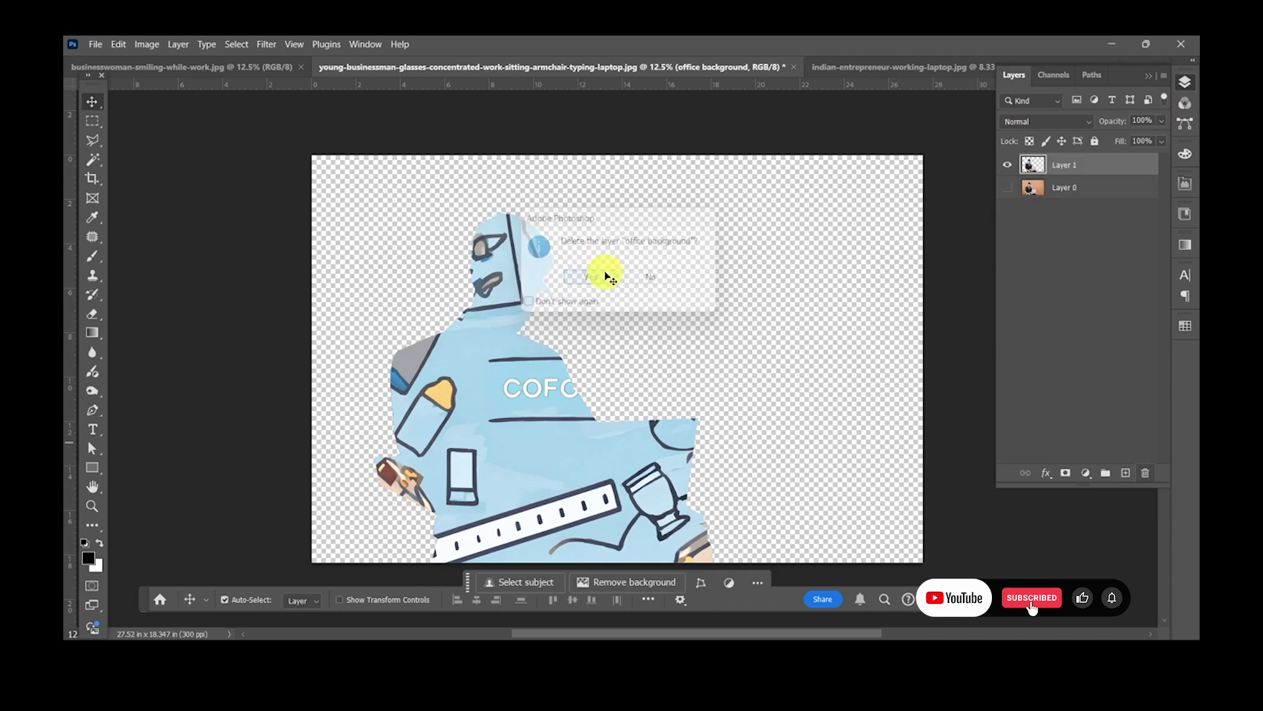
Step: Reload the cut-out man's outline from Layer 1 as a selection and invert it to cover the transparent area
ctrl+click(1033, 164)
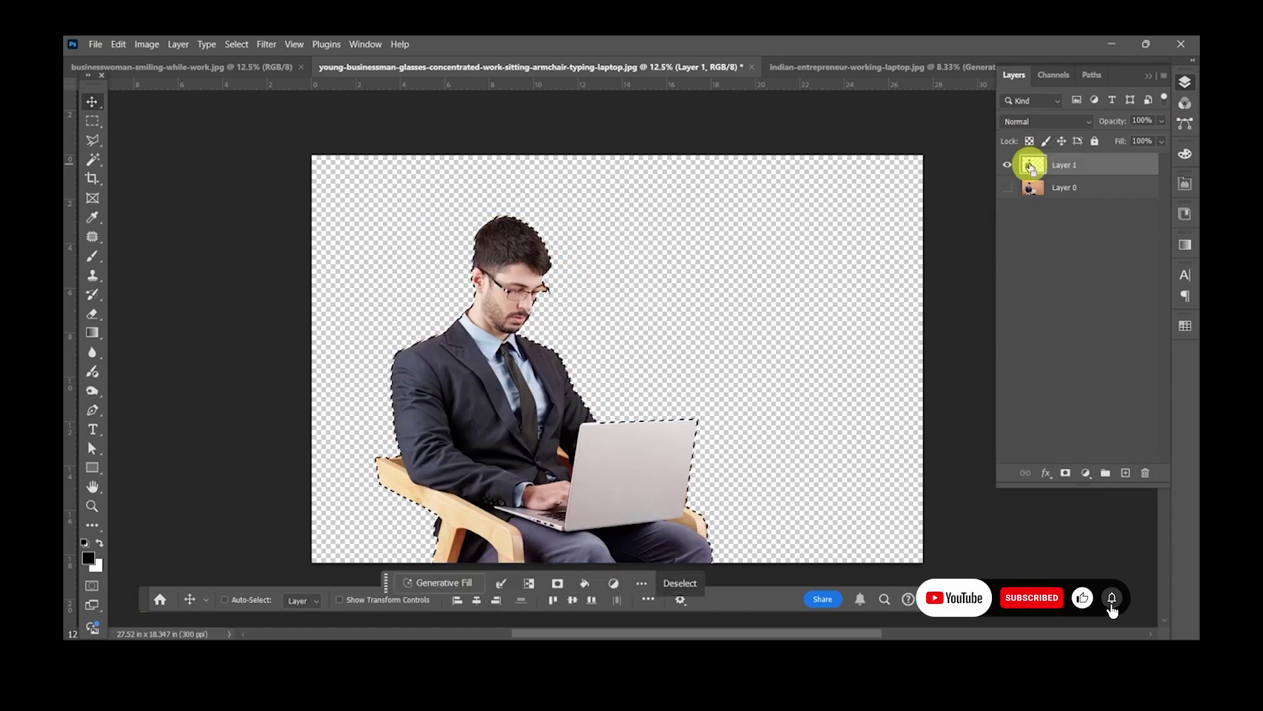
click(238, 43)
click(294, 102)
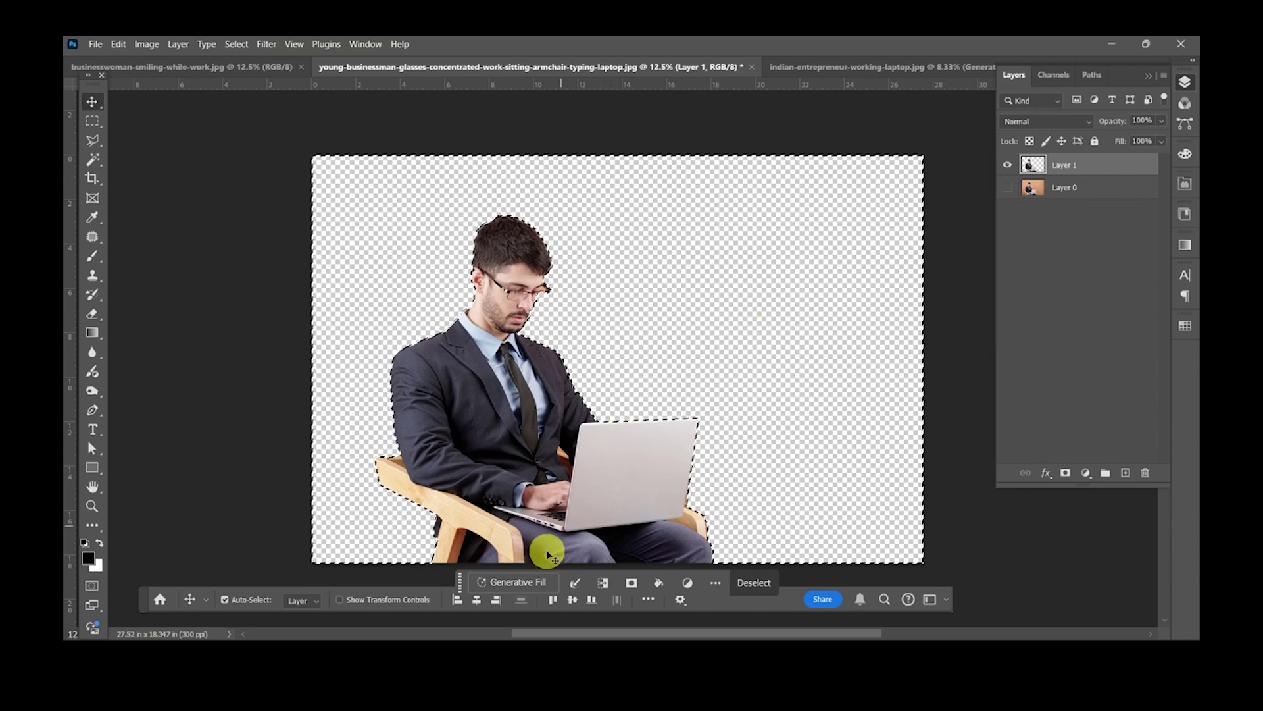
Step: Generate a background around the seated man using Generative Fill with the prompt "Office Background"
click(512, 583)
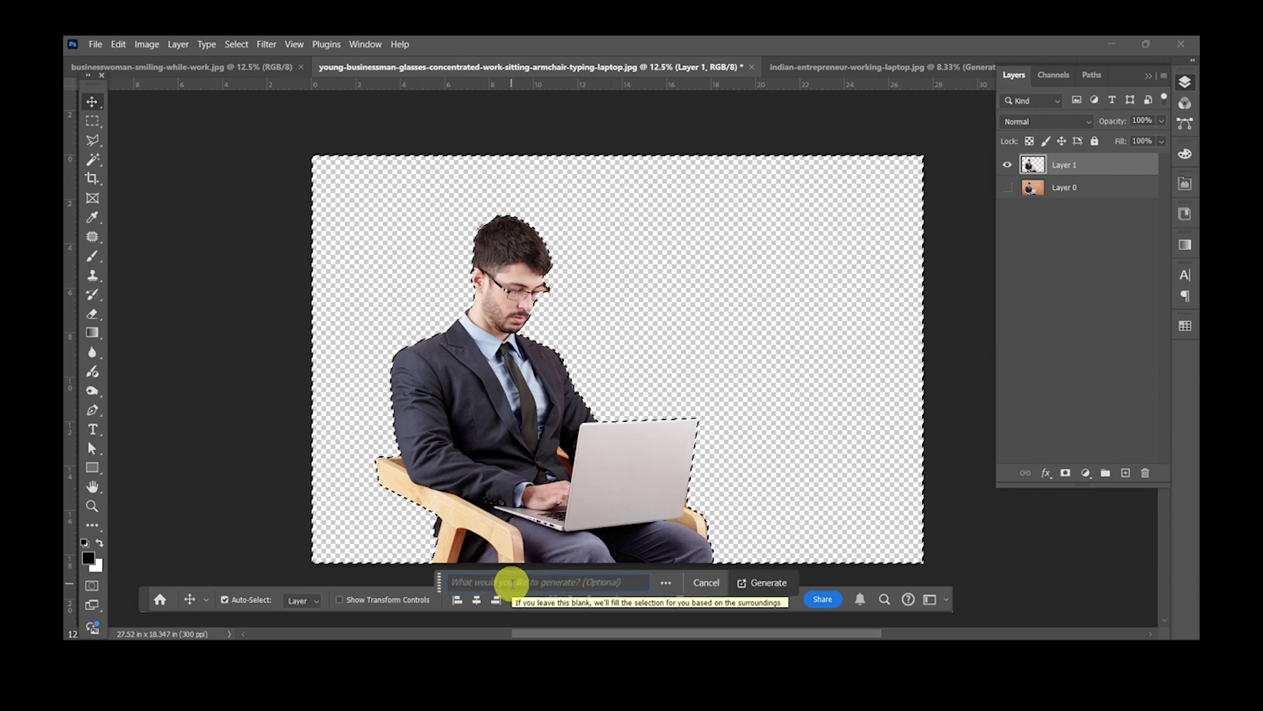
text(Office Background)
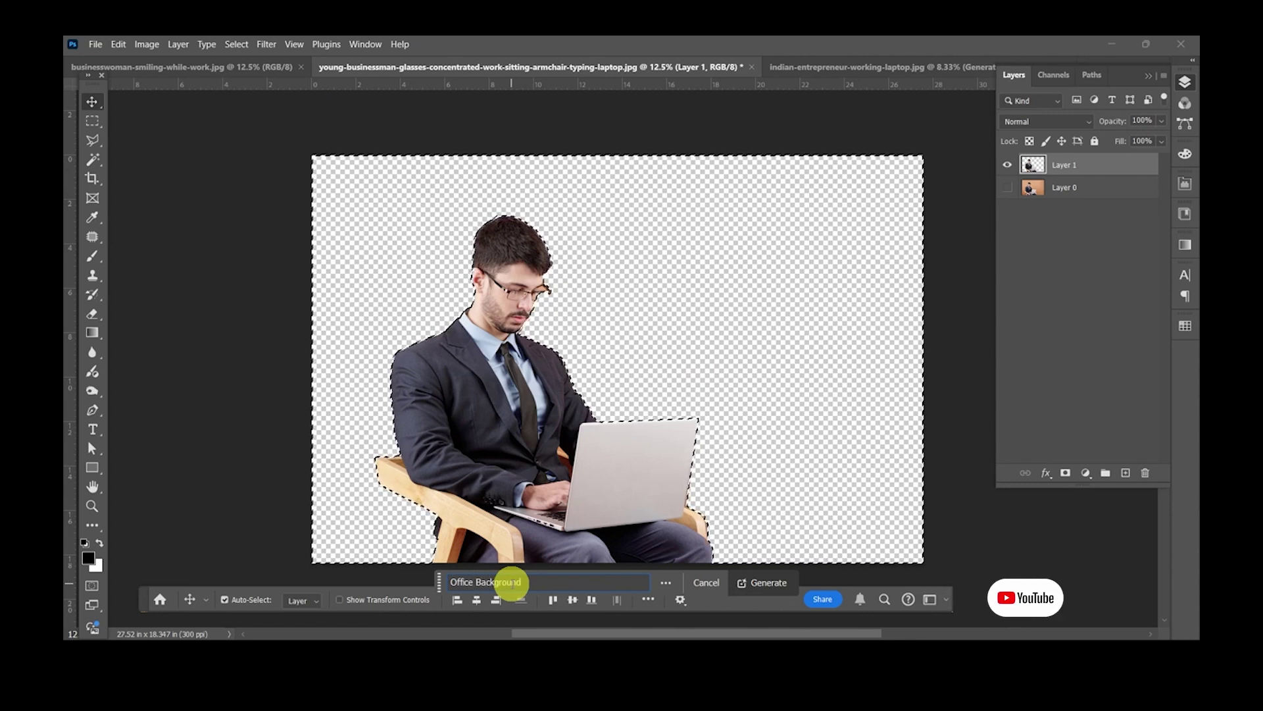
click(759, 583)
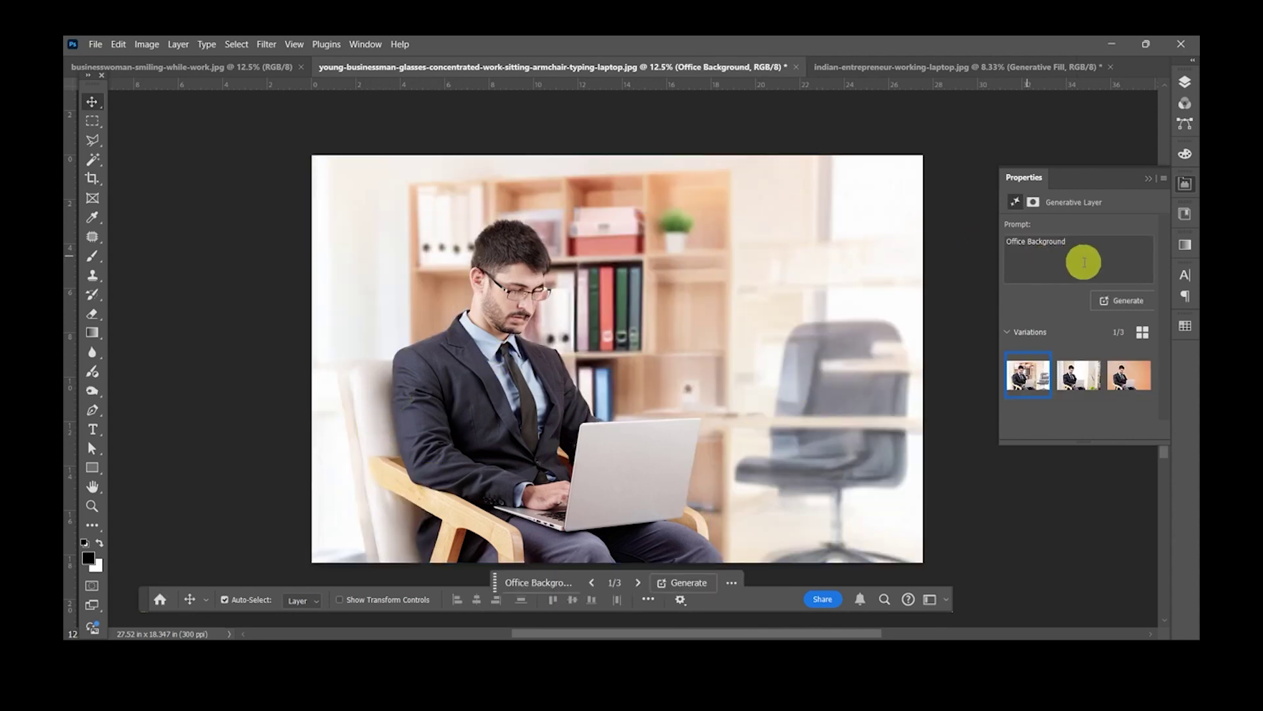
Step: Compare the generated office variations and choose the first one, with the bookshelf and office chair, then show the layer stack
click(1072, 376)
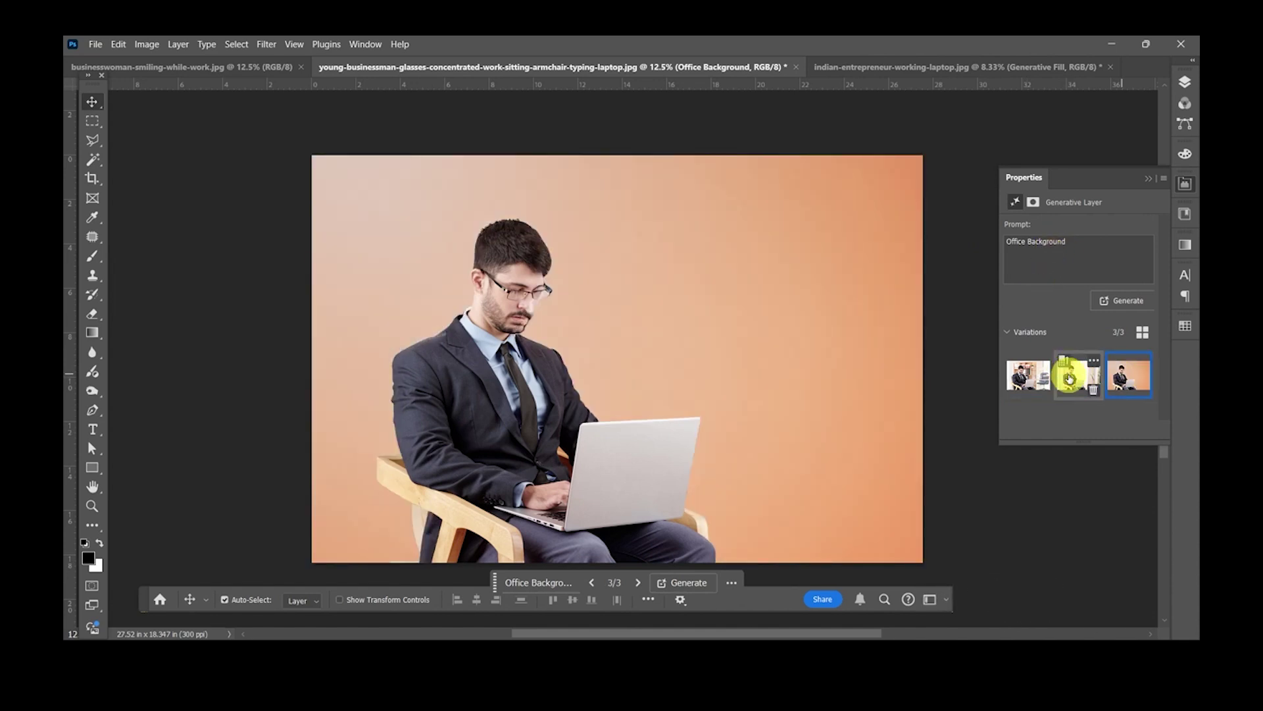
click(1024, 373)
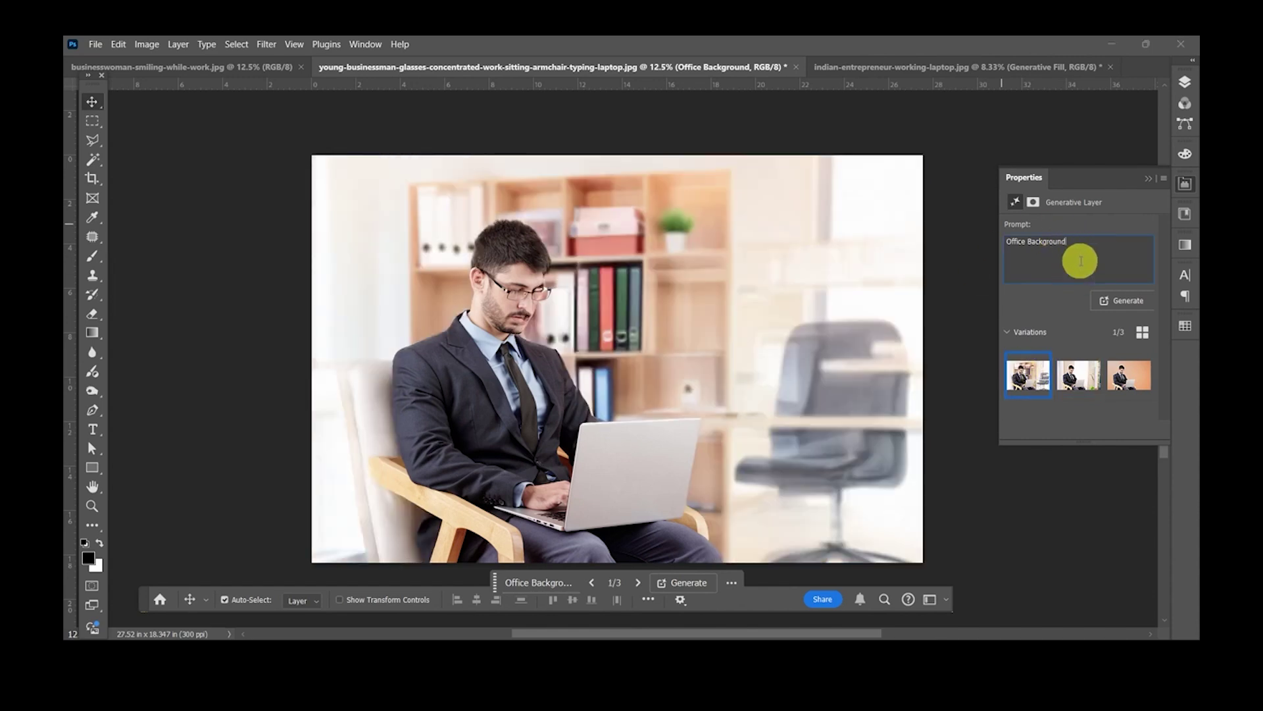
click(1185, 82)
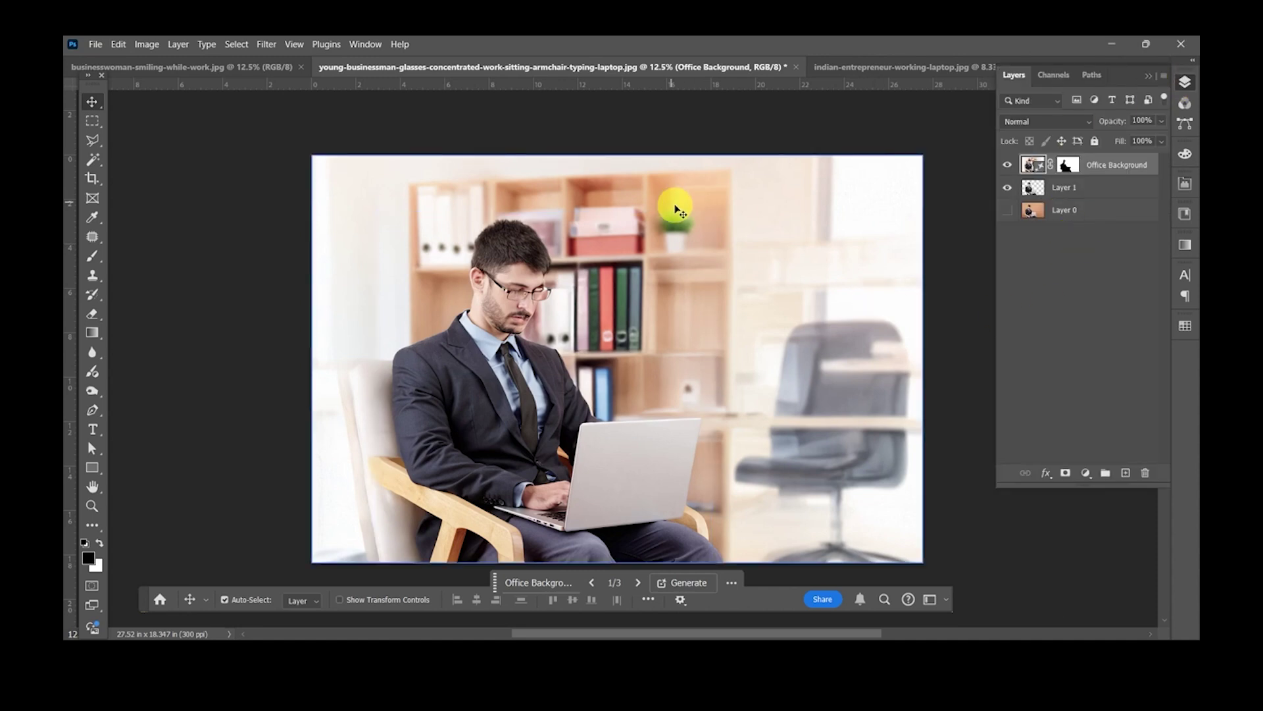
Step: Switch to the businesswoman-smiling-while-work document, unlock its Background layer, and scale the photo down to about half size around its centre
click(165, 64)
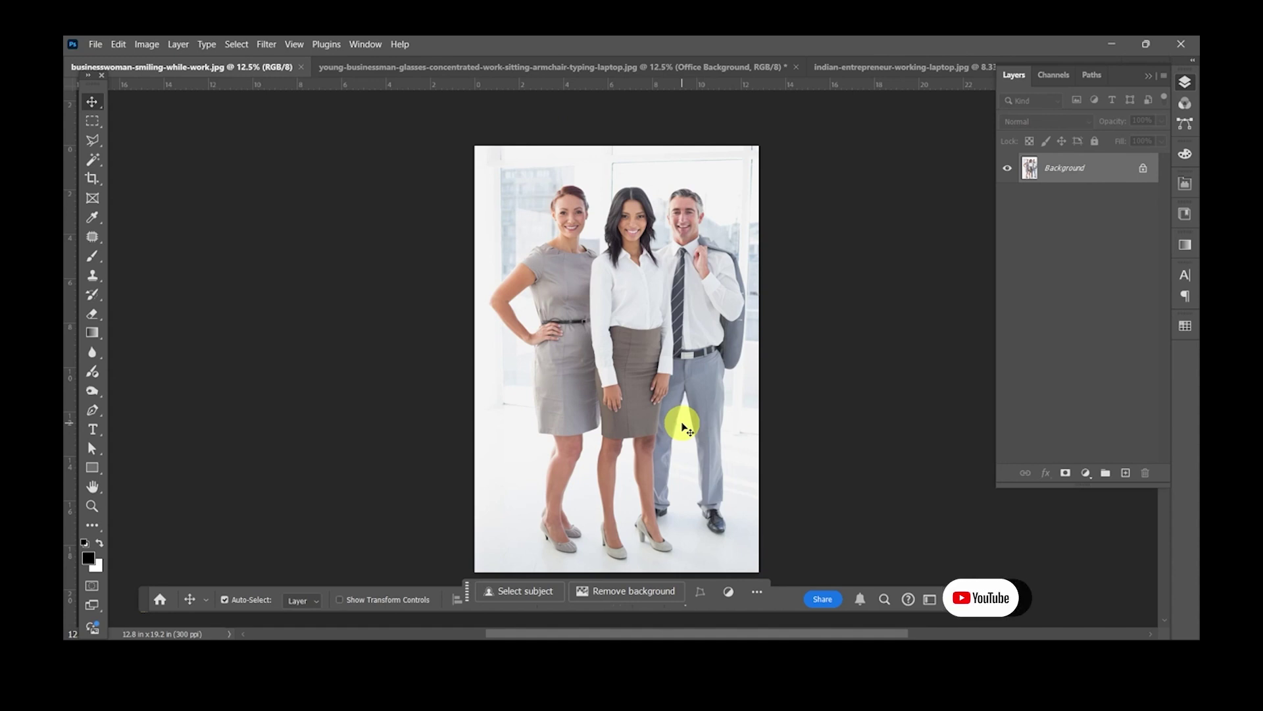
click(1143, 170)
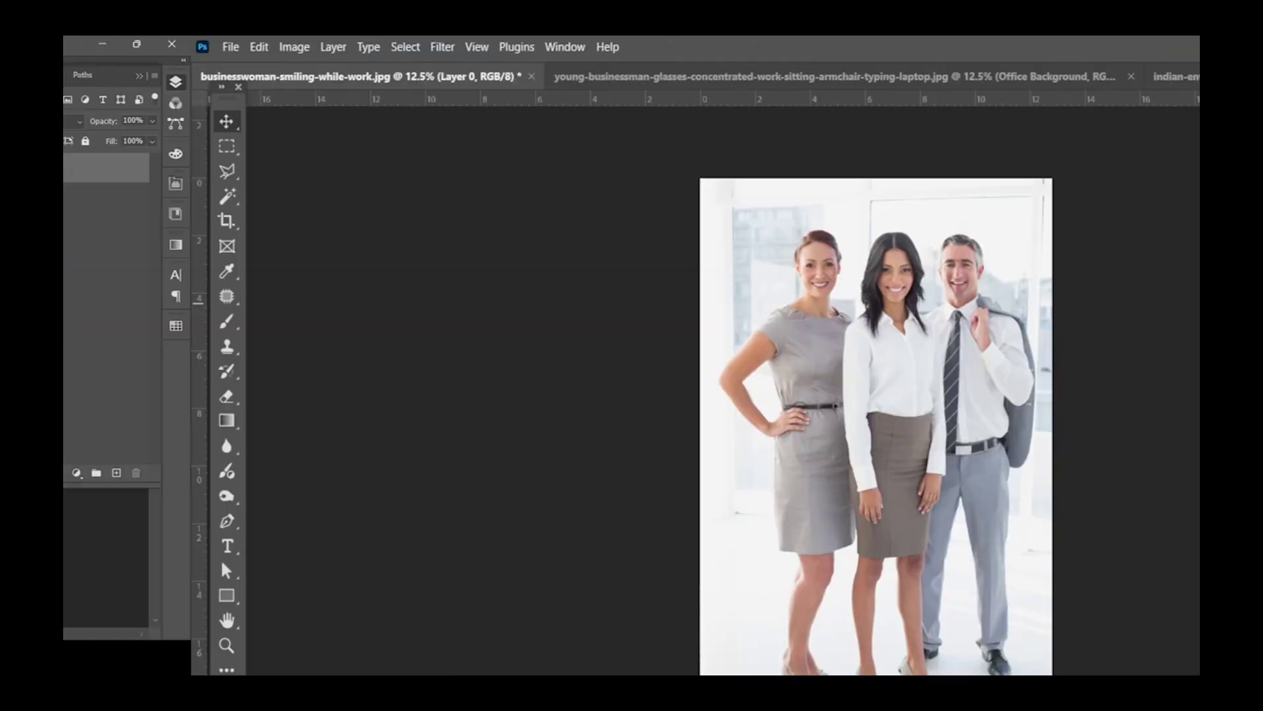
key(ctrl+t)
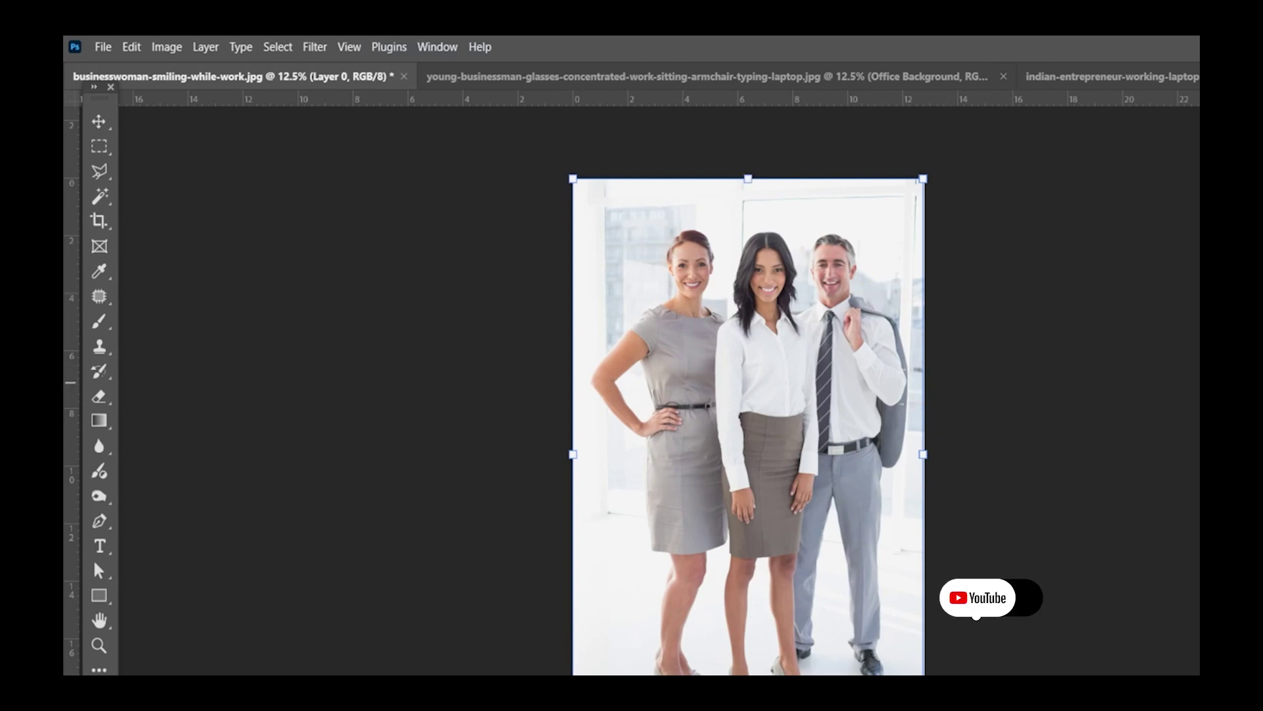
drag(748, 178, 756, 314)
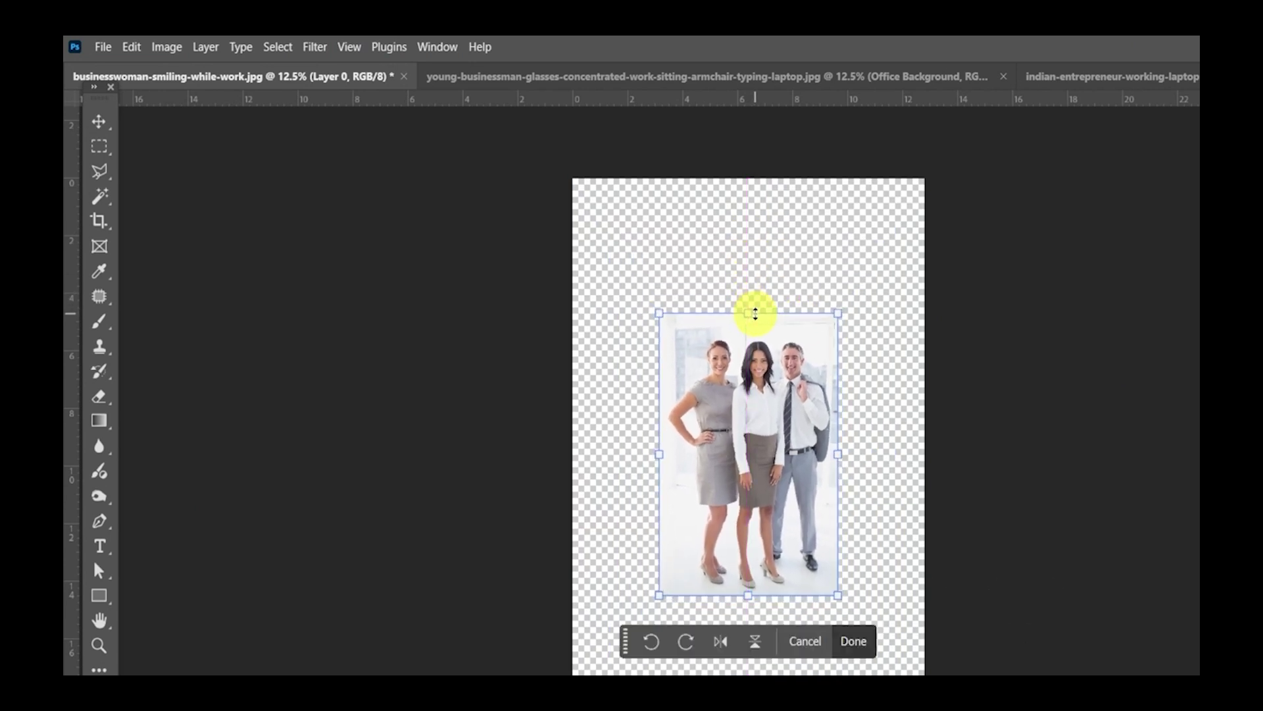
key(Return)
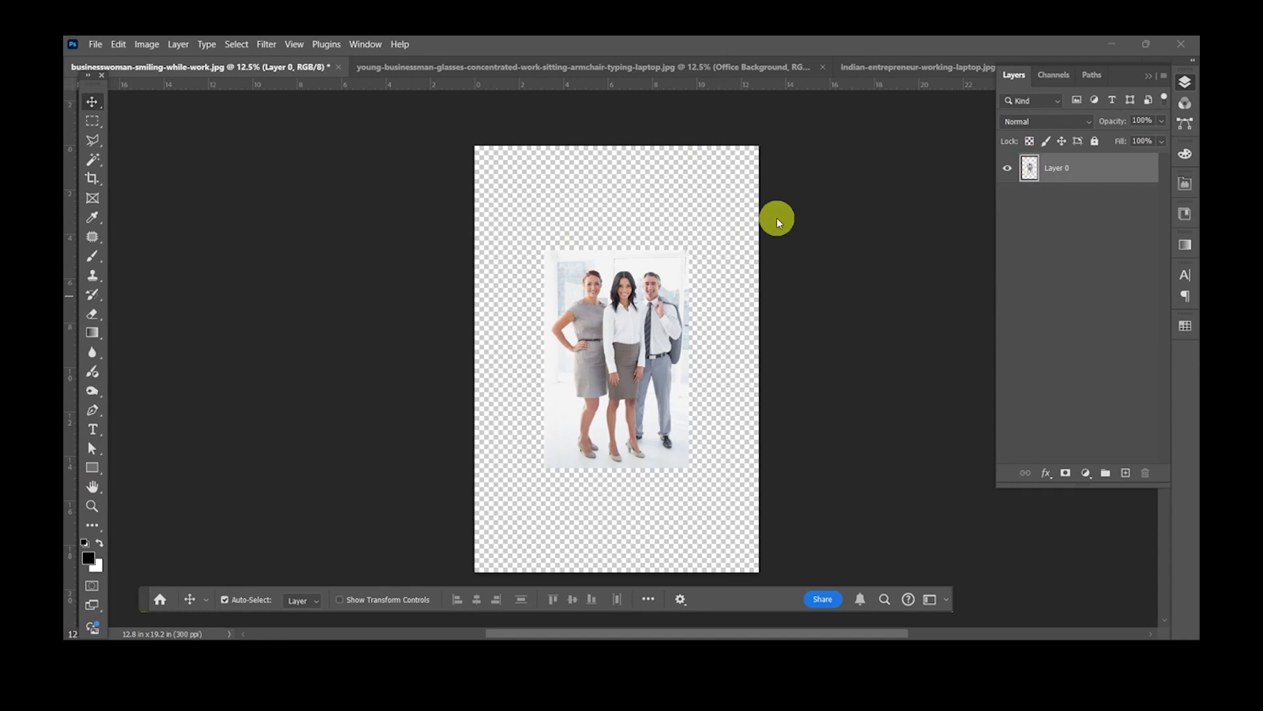
Step: Load the shrunken group photo on Layer 0 as a selection and contract it by 30 pixels
ctrl+click(1027, 166)
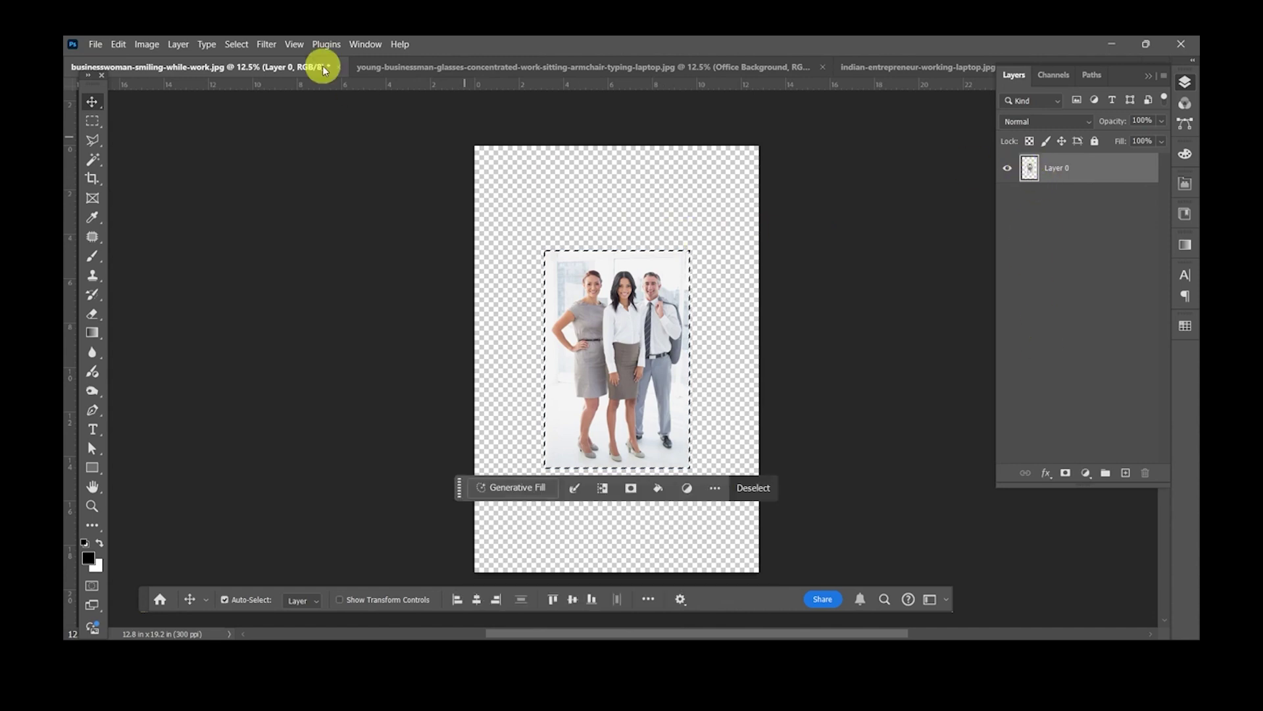
click(236, 44)
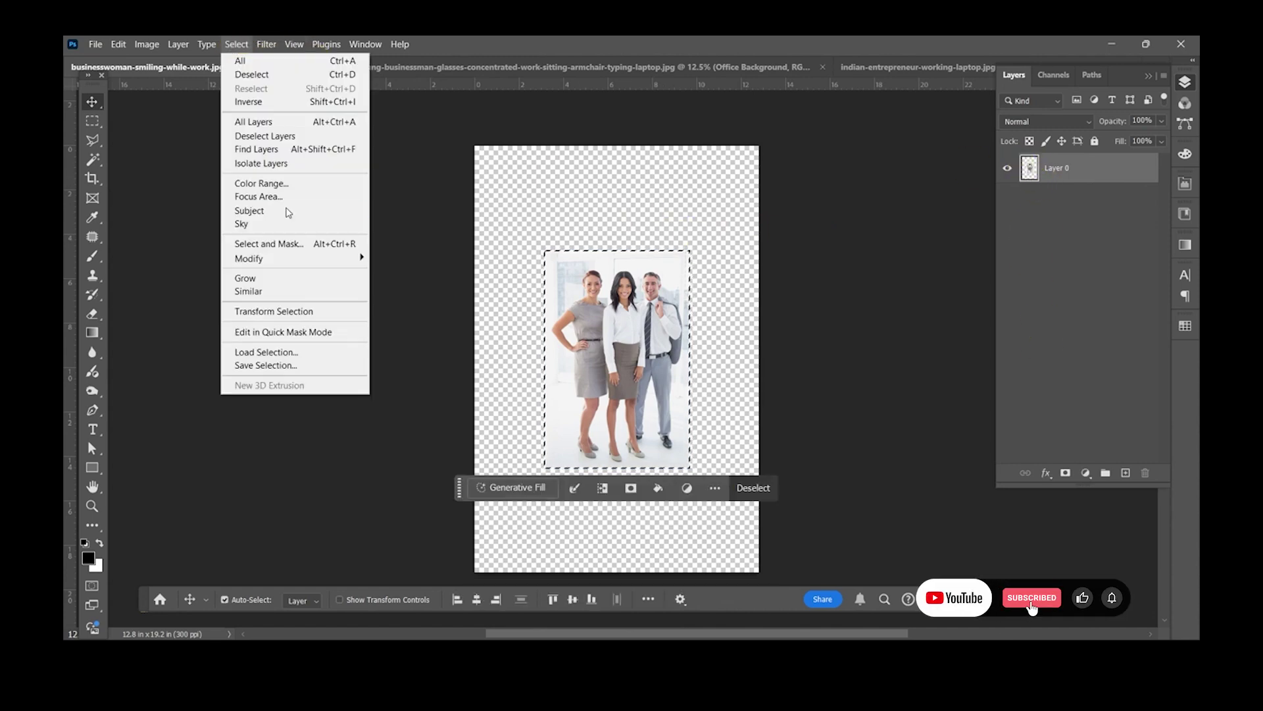
mouse_move(329, 259)
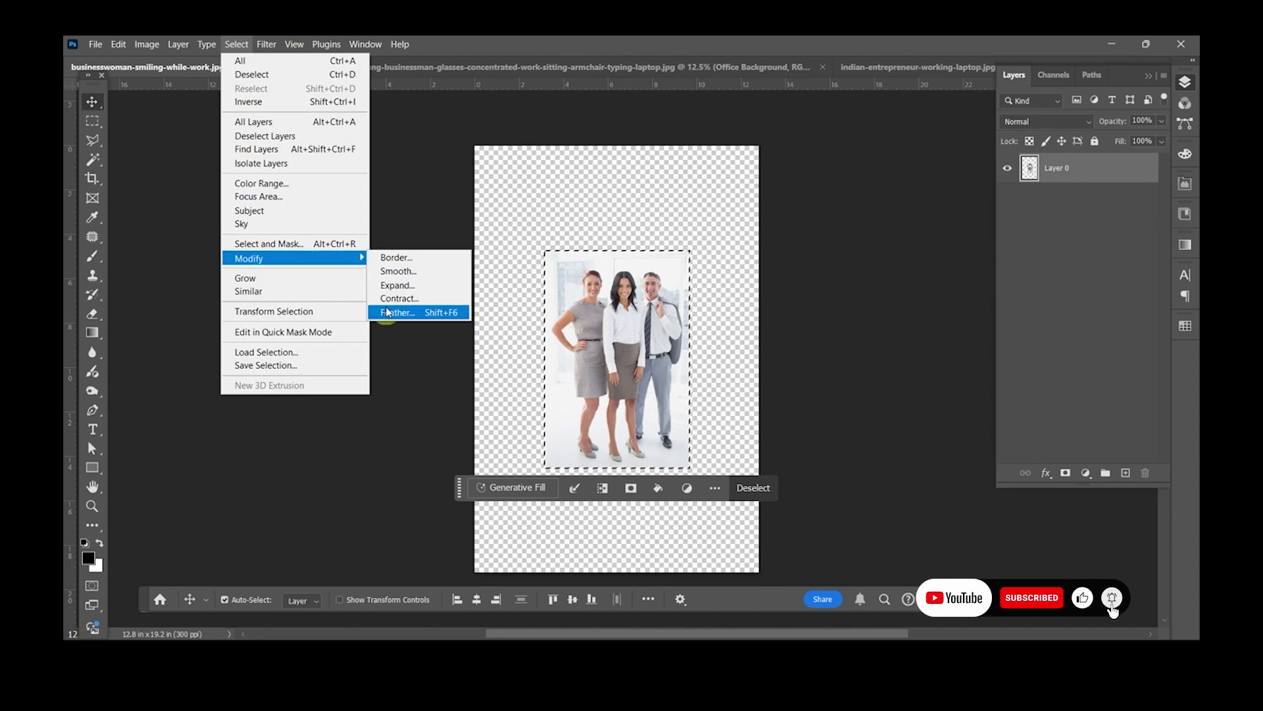
click(386, 300)
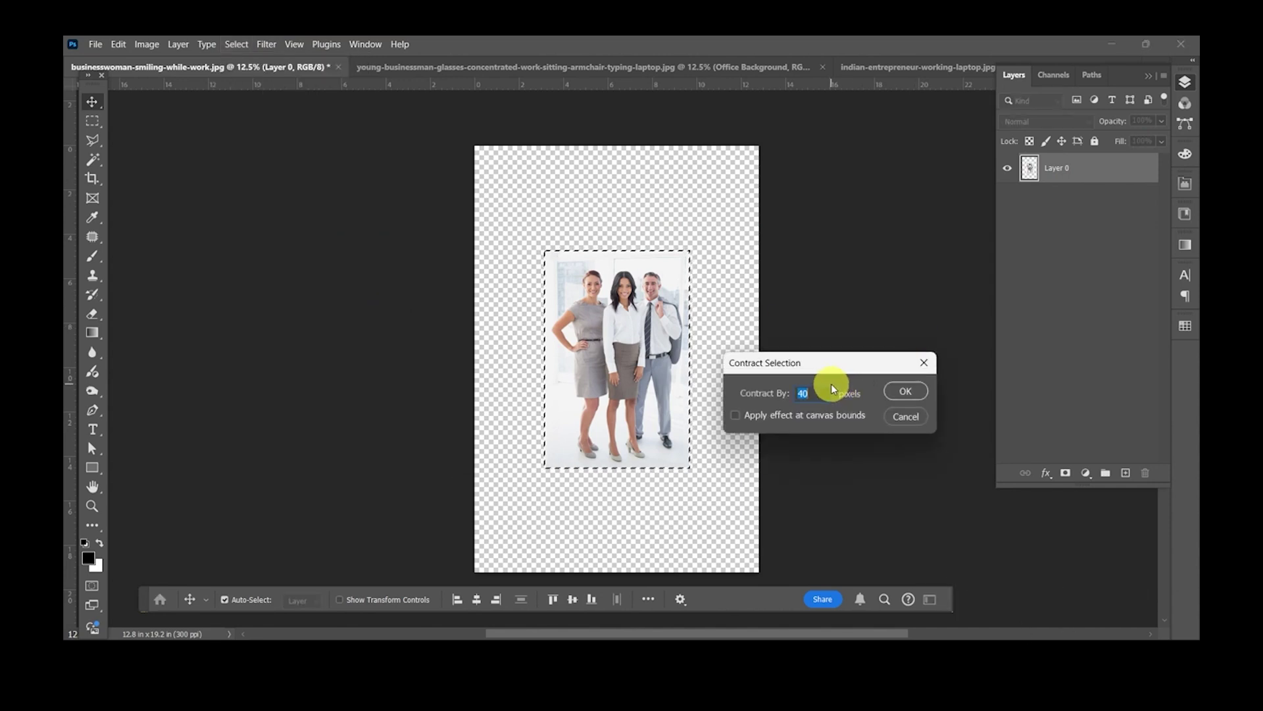
text(30)
key(Return)
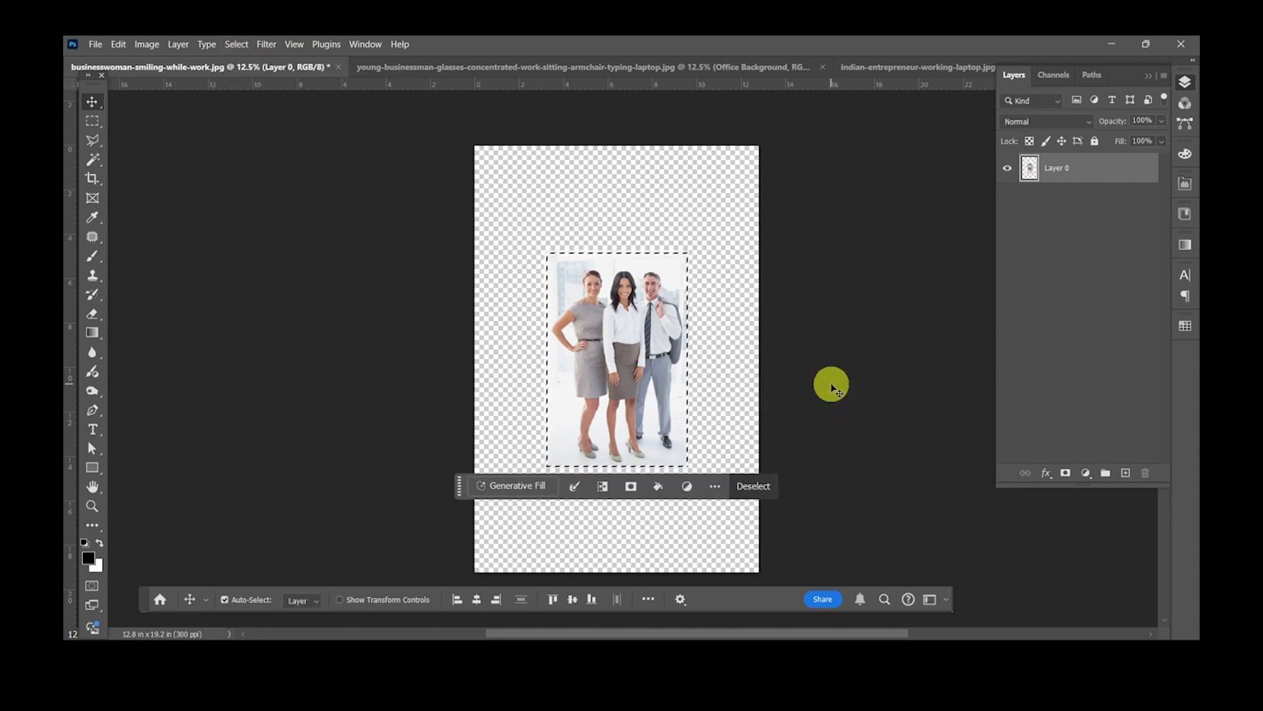
Step: Invert the selection to cover the empty canvas around the group photo and extend the scene using Generative Fill with no prompt
click(235, 45)
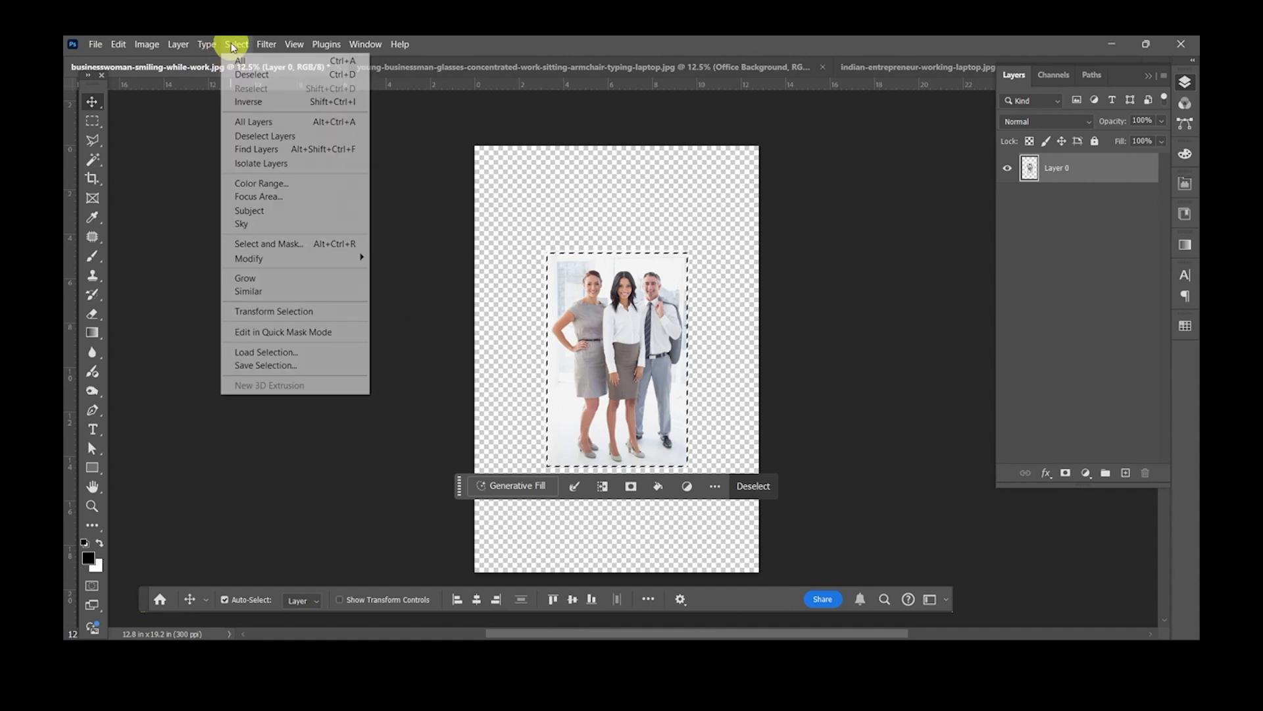
click(271, 104)
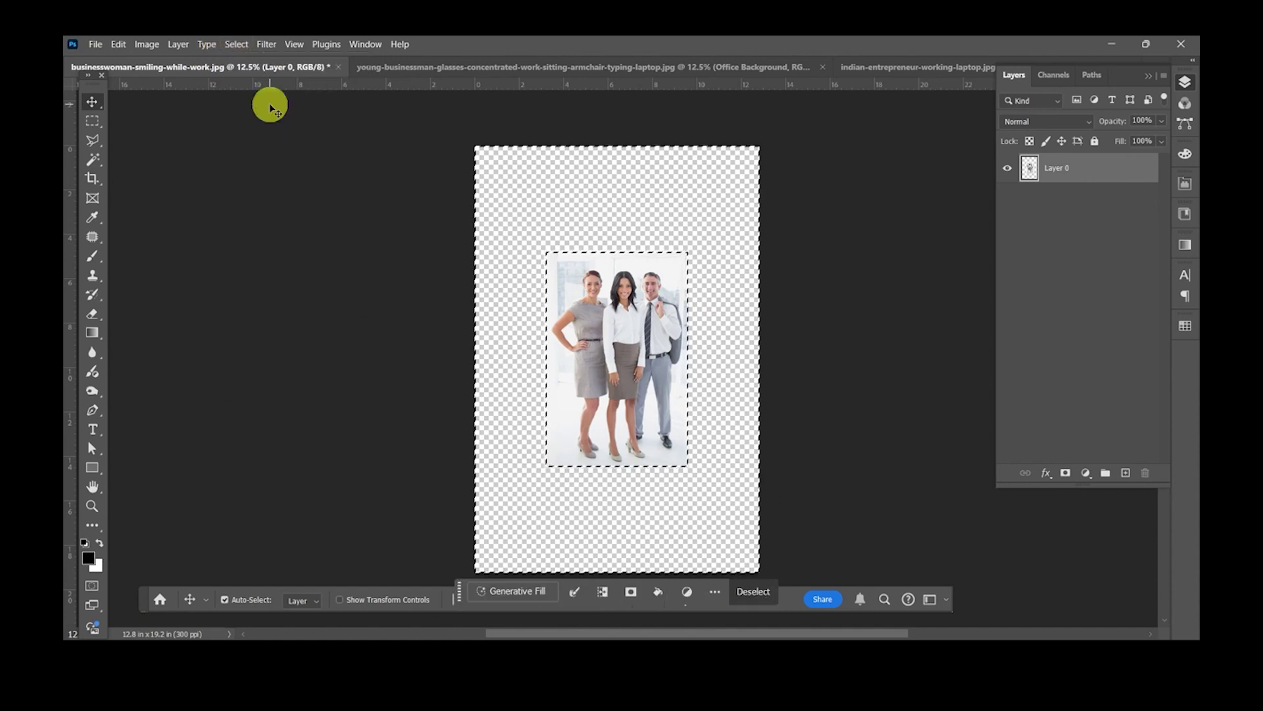
click(519, 591)
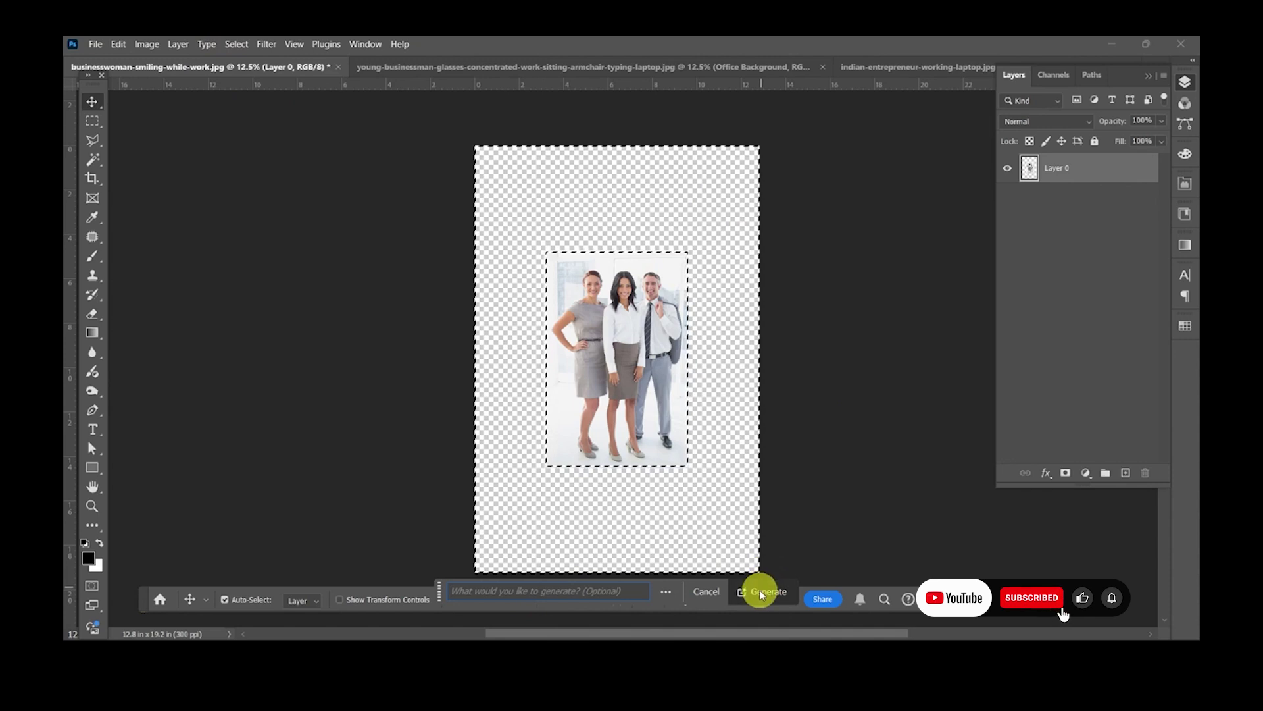
click(761, 593)
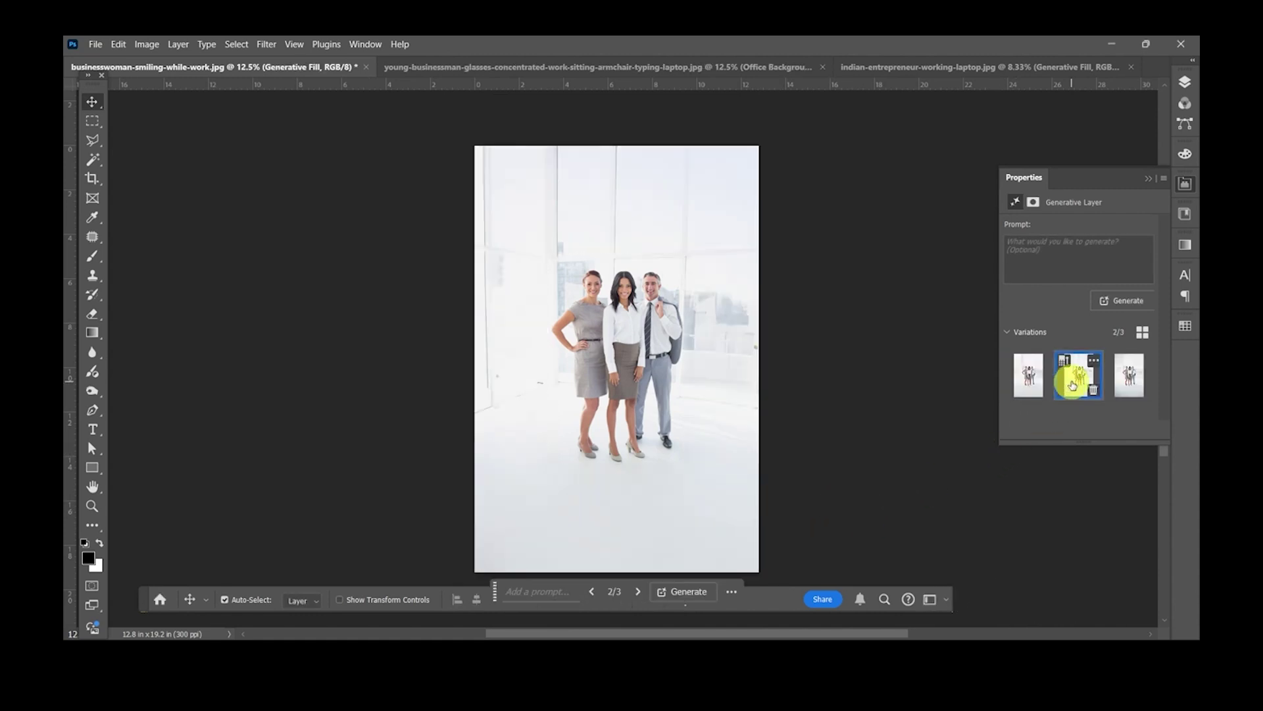
Step: Compare the generated extensions of the group photo and choose the third variation
click(1129, 375)
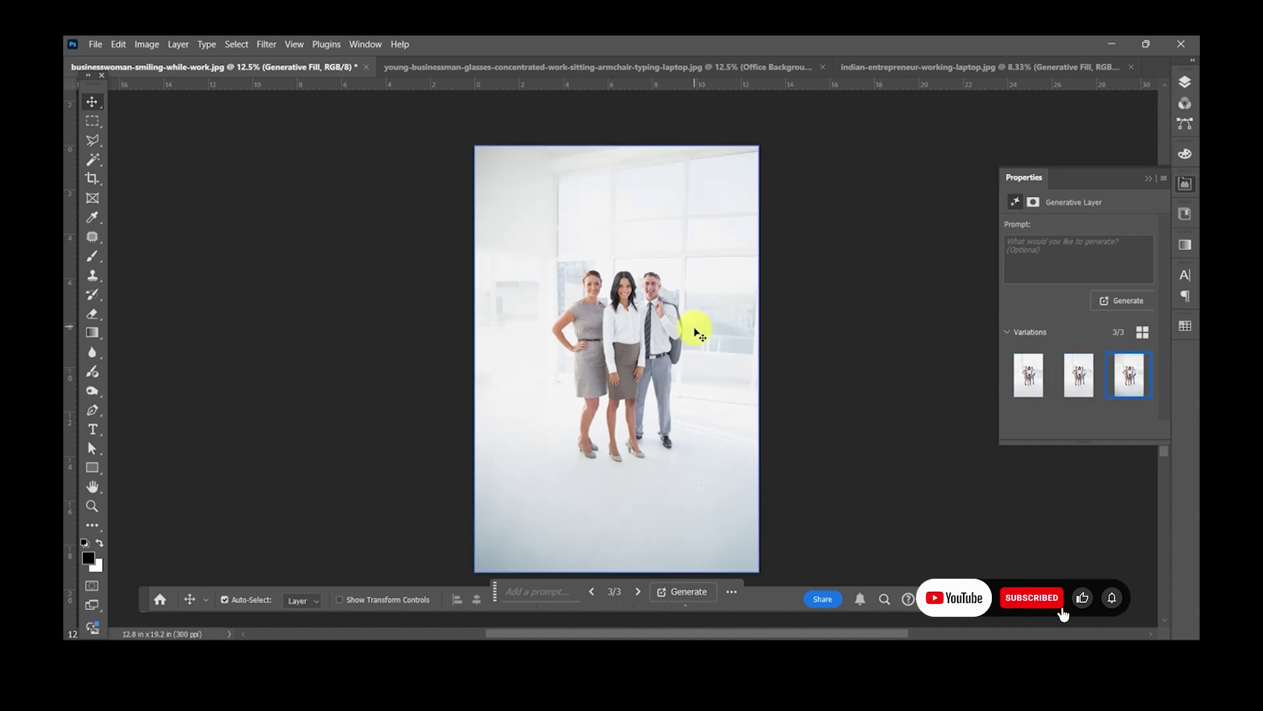
click(1023, 385)
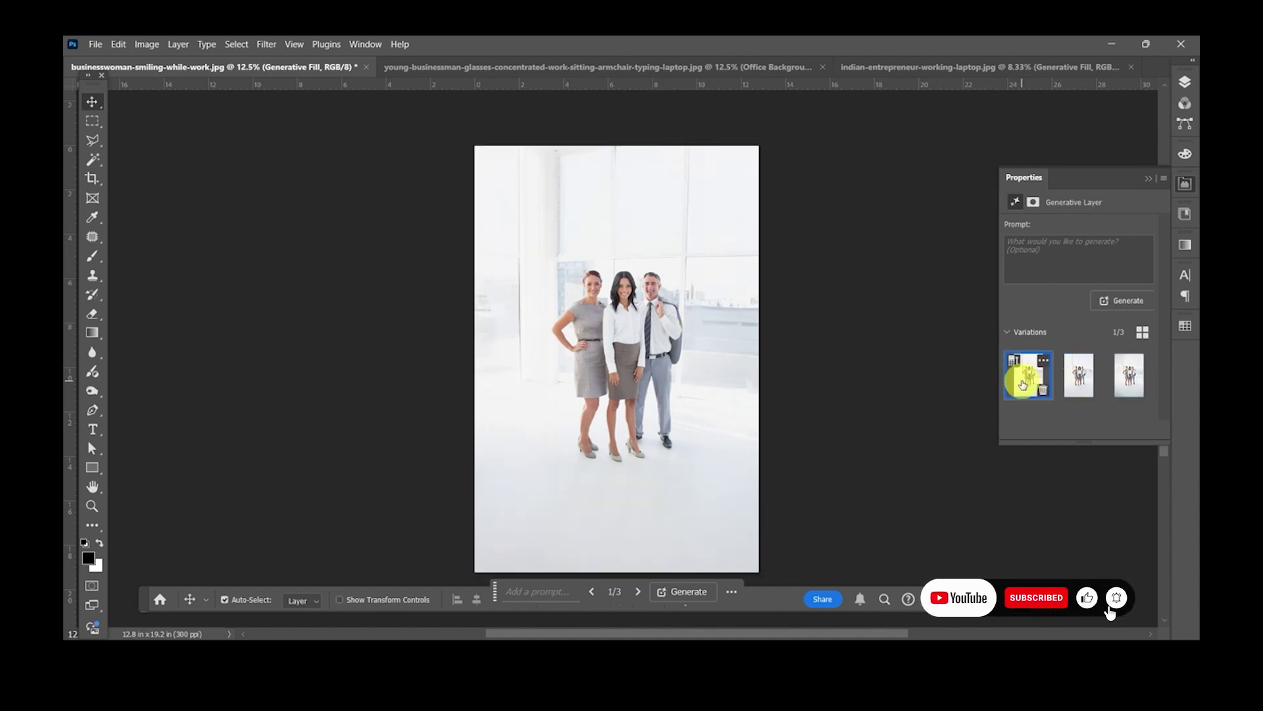
click(1129, 375)
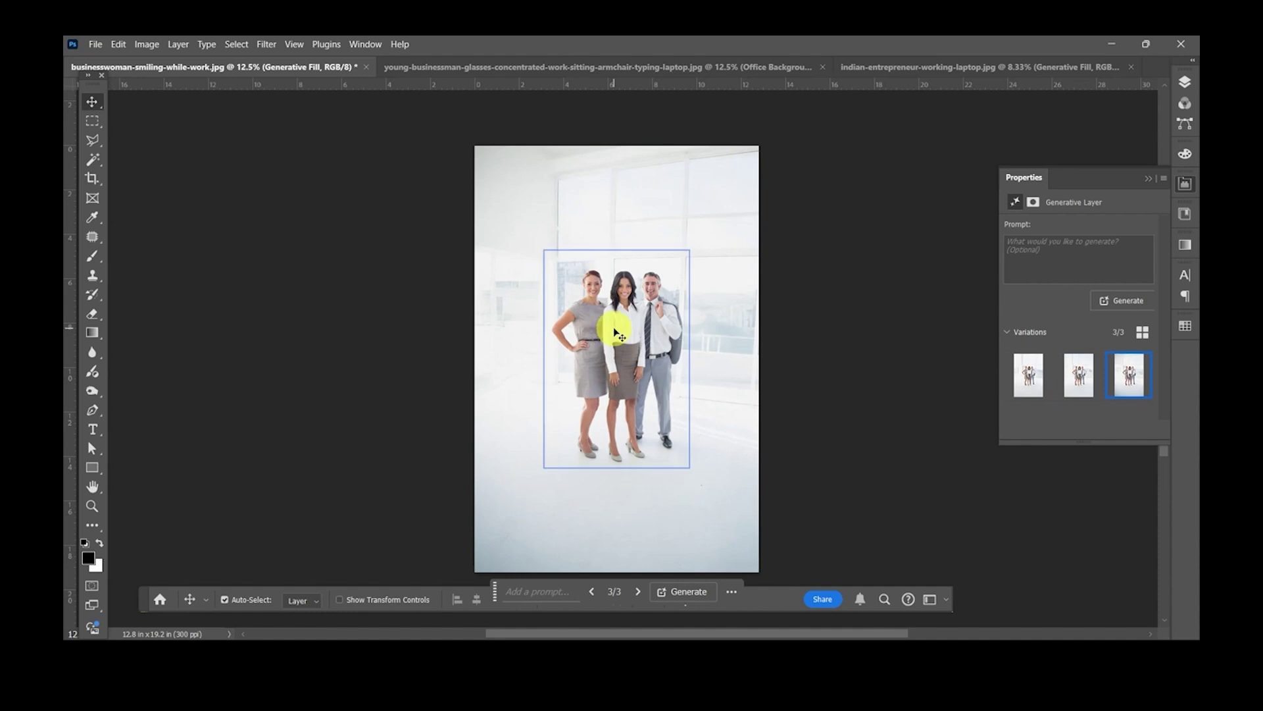